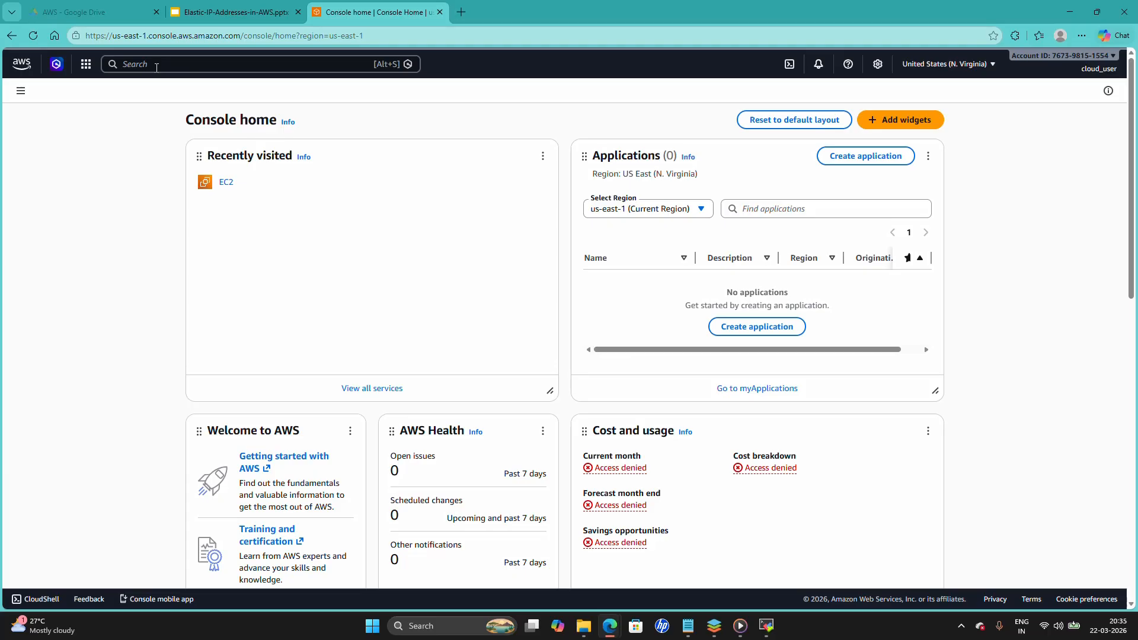
Search the AWS services for ec2 and open the EC2 service.
{"action": "left_click", "coordinate": [156, 66]}
{"action": "type", "text": "ec2"}
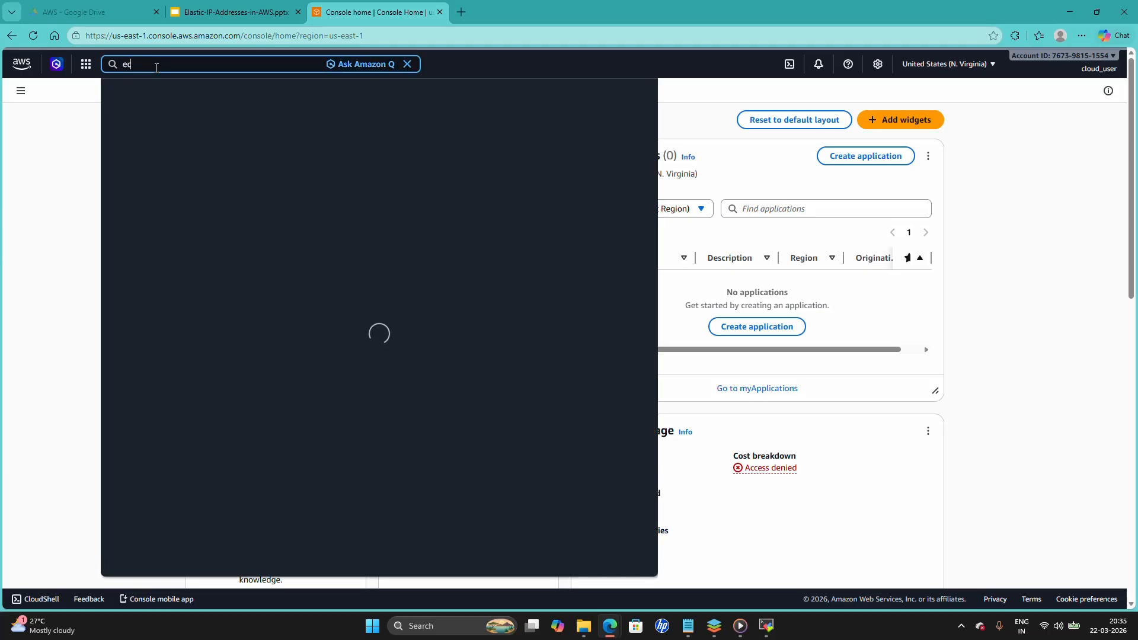
{"action": "mouse_move", "coordinate": [309, 127]}
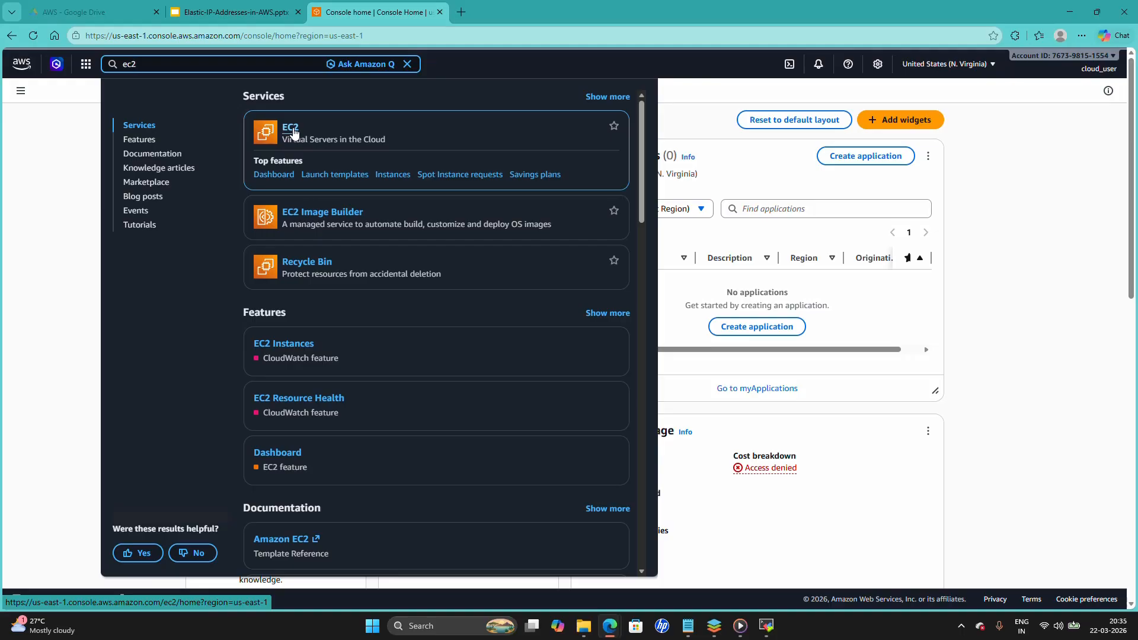
{"action": "left_click", "coordinate": [295, 130]}
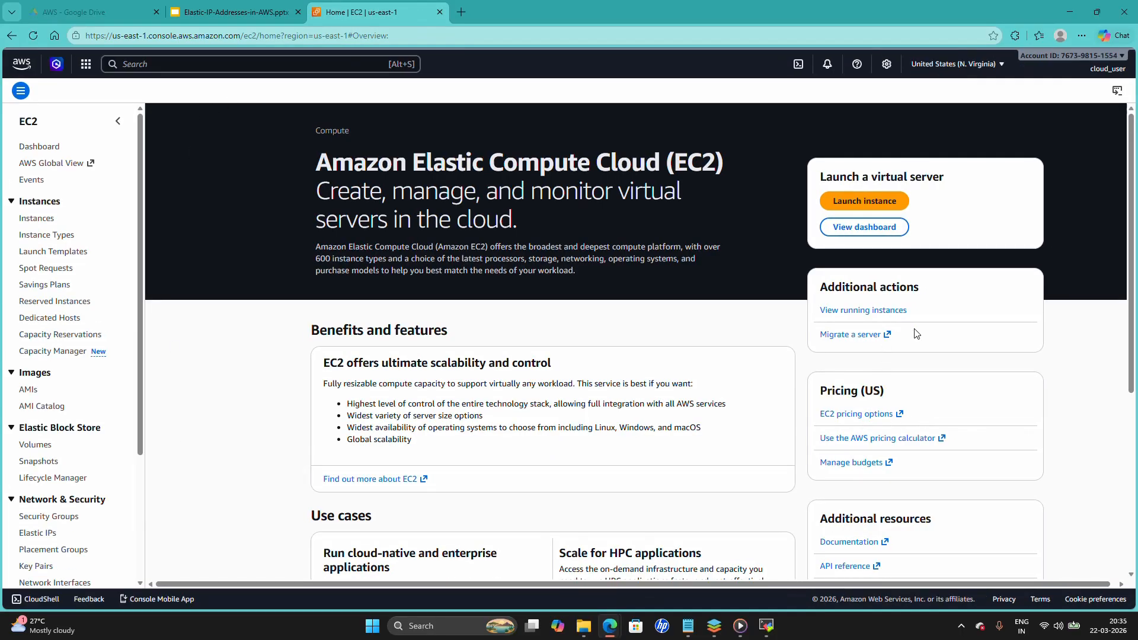
Start launching a test instance through the EC2 walkthrough, dismiss the tutorial tip, and name the instance mydemoec2.
{"action": "left_click", "coordinate": [872, 203]}
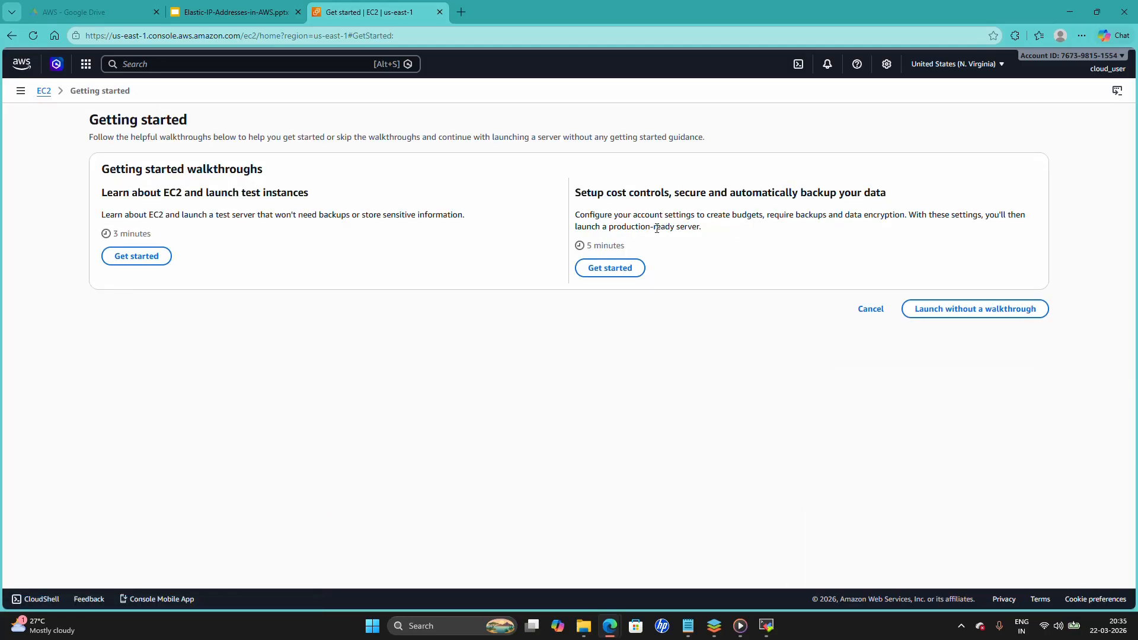
{"action": "left_click", "coordinate": [144, 261]}
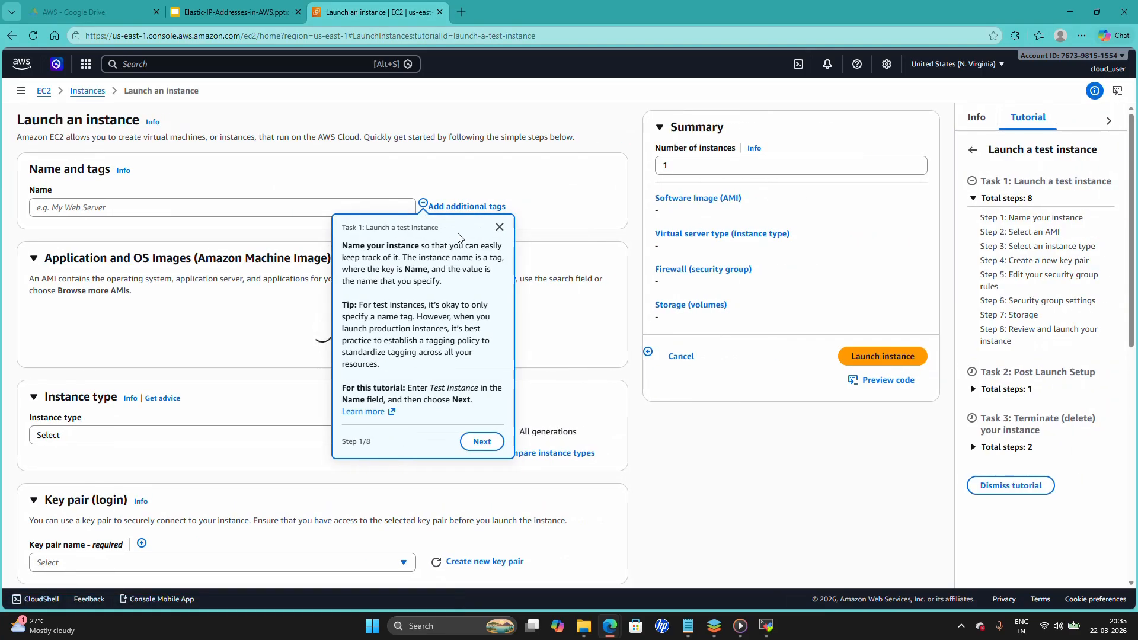
{"action": "left_click", "coordinate": [500, 228]}
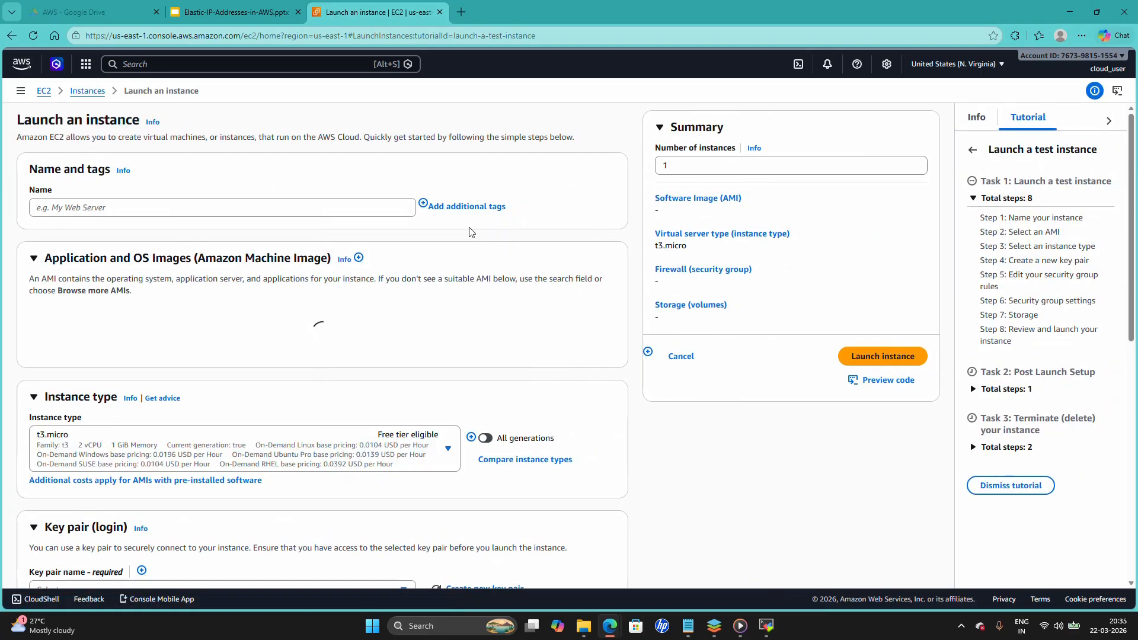
{"action": "left_click", "coordinate": [189, 212]}
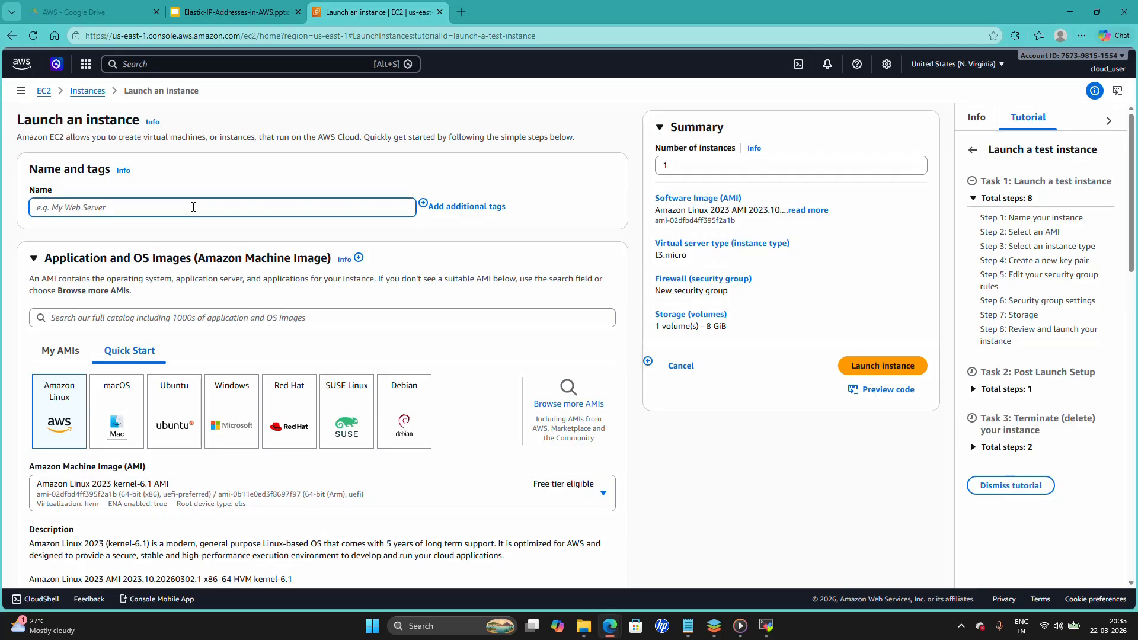
{"action": "type", "text": "mydemoec2"}
Create an RSA key pair named mydemokey in .pem format for the instance and dismiss the downloads list.
{"action": "scroll", "coordinate": [225, 256], "scroll_direction": "down", "scroll_amount": 2}
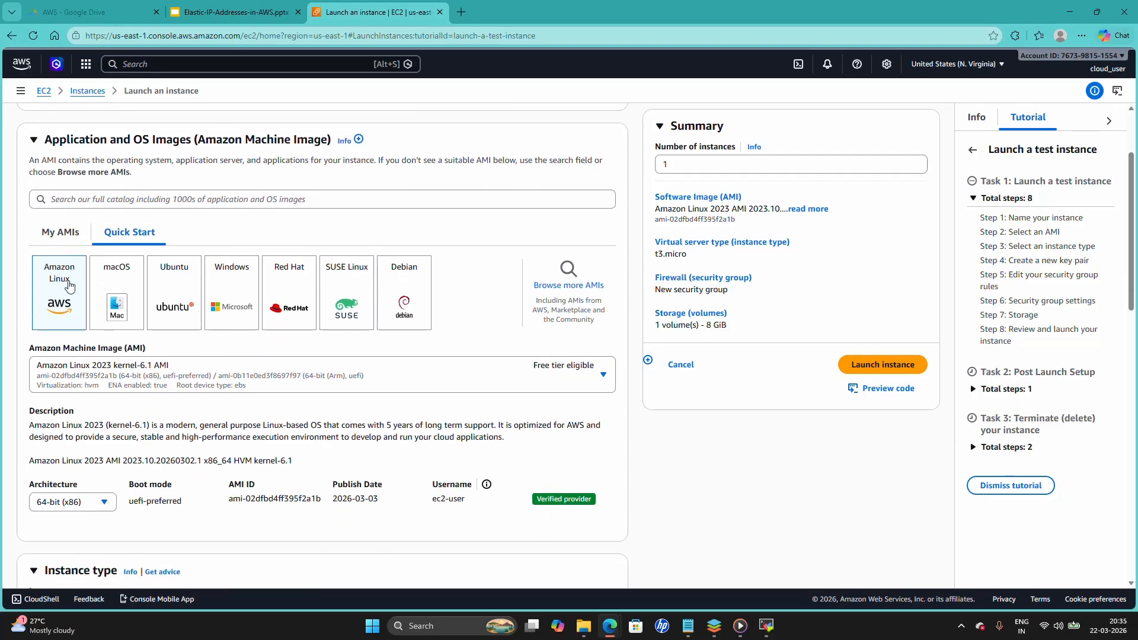
{"action": "scroll", "coordinate": [59, 303], "scroll_direction": "down", "scroll_amount": 2}
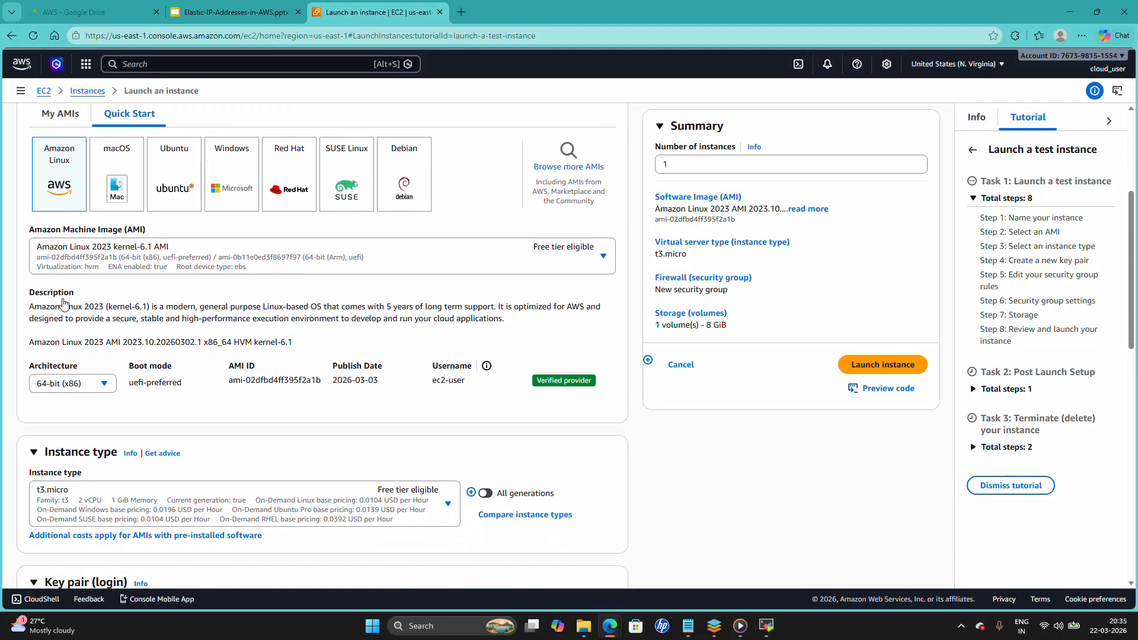
{"action": "scroll", "coordinate": [68, 305], "scroll_direction": "down", "scroll_amount": 2}
{"action": "scroll", "coordinate": [67, 306], "scroll_direction": "down", "scroll_amount": 1}
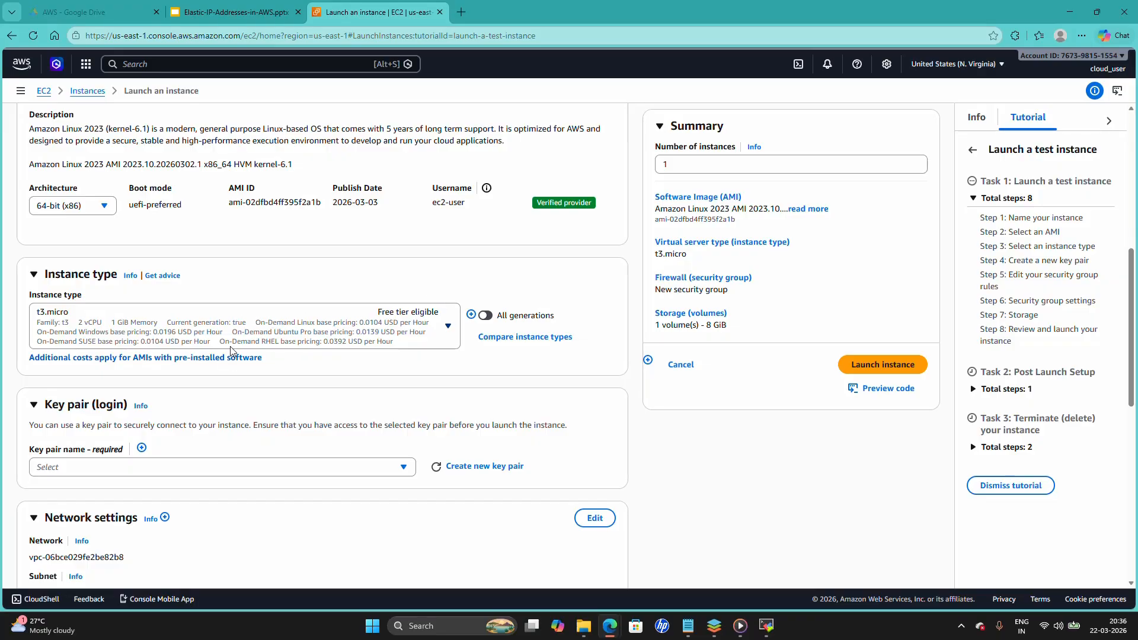
{"action": "scroll", "coordinate": [230, 349], "scroll_direction": "down", "scroll_amount": 2}
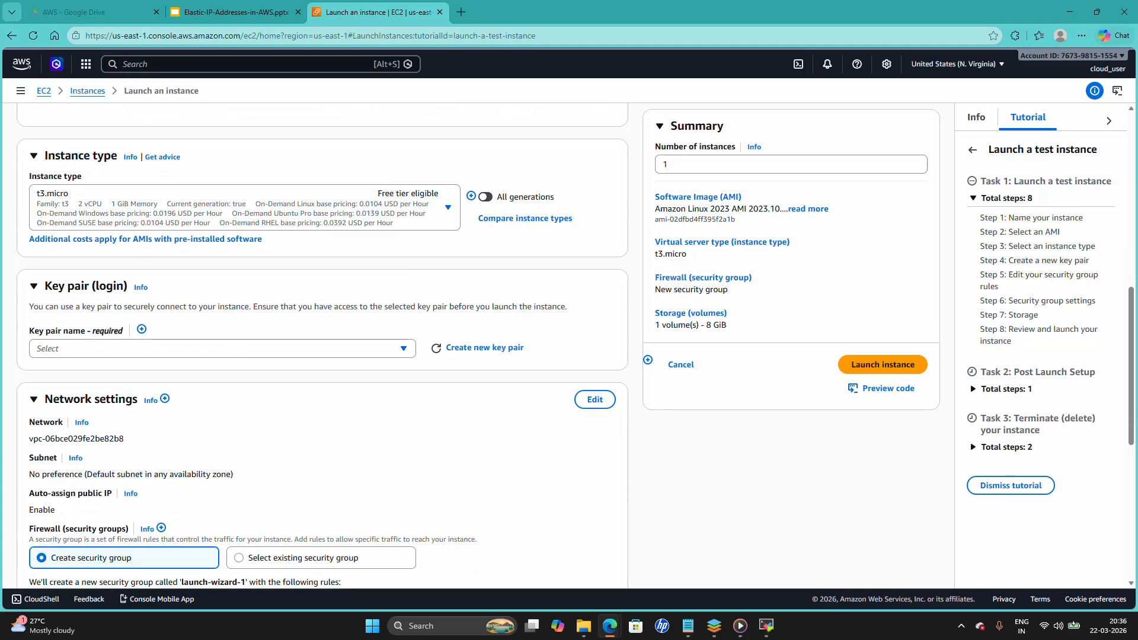
{"action": "left_click", "coordinate": [466, 350]}
{"action": "left_click", "coordinate": [469, 245]}
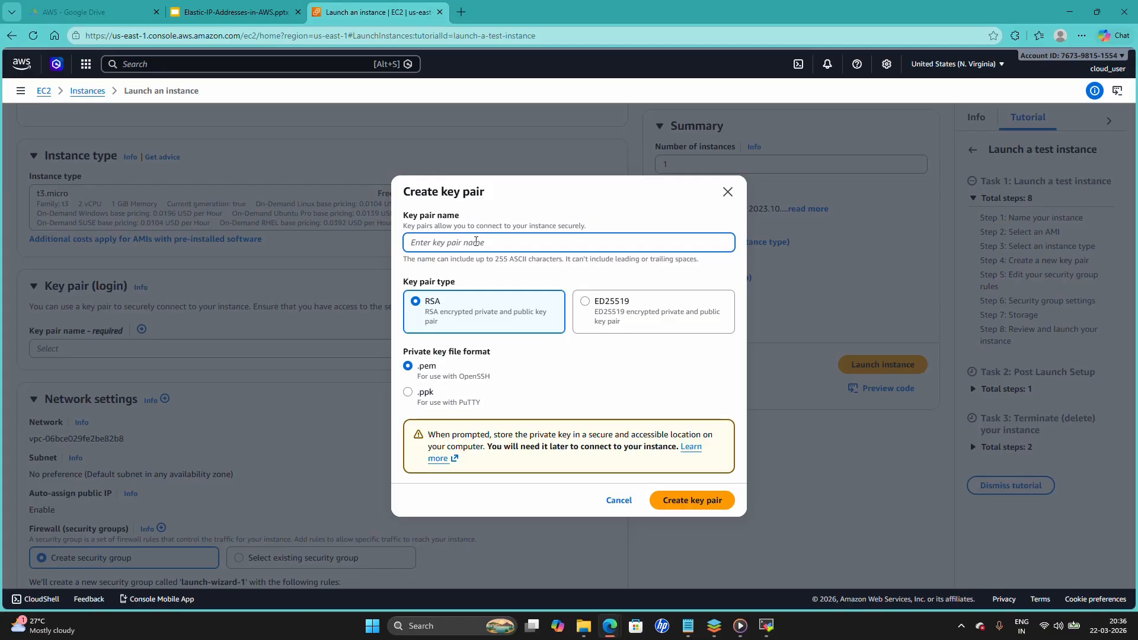
{"action": "type", "text": "mydemokey"}
{"action": "left_click", "coordinate": [711, 511]}
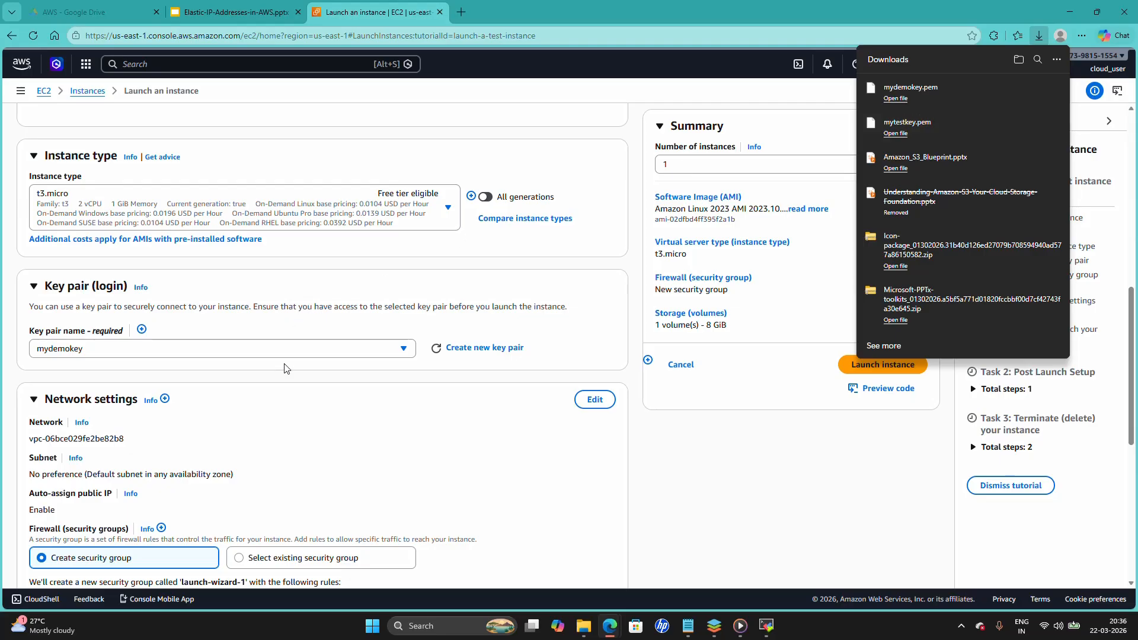
{"action": "scroll", "coordinate": [282, 369], "scroll_direction": "down", "scroll_amount": 2}
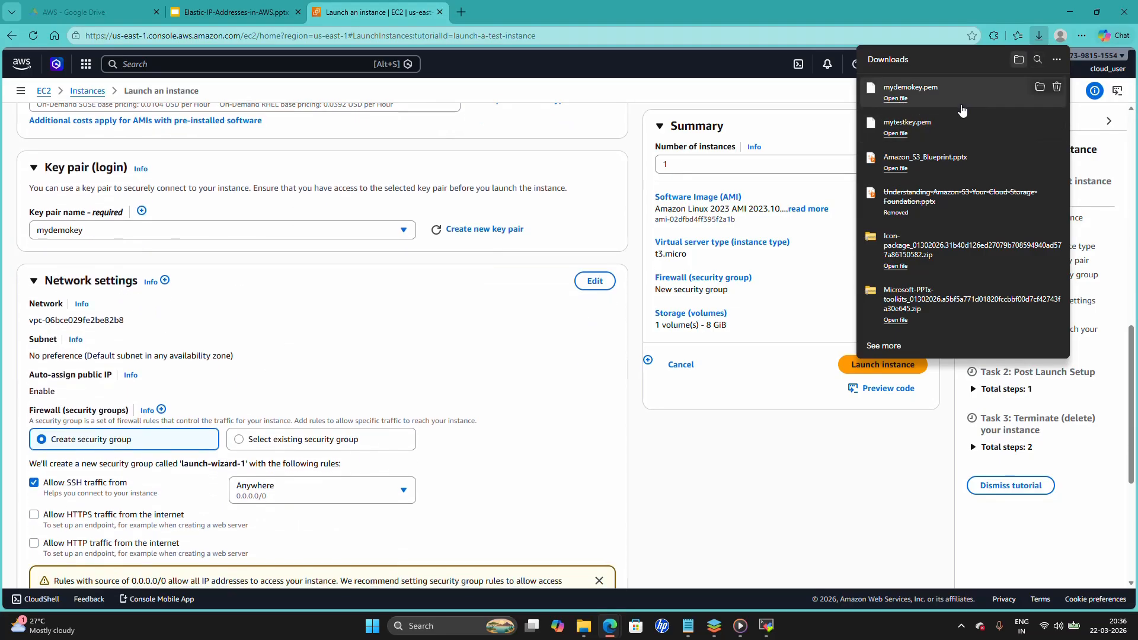
{"action": "left_click", "coordinate": [1040, 32]}
Review the remaining launch settings and launch one instance.
{"action": "scroll", "coordinate": [386, 344], "scroll_direction": "down", "scroll_amount": 5}
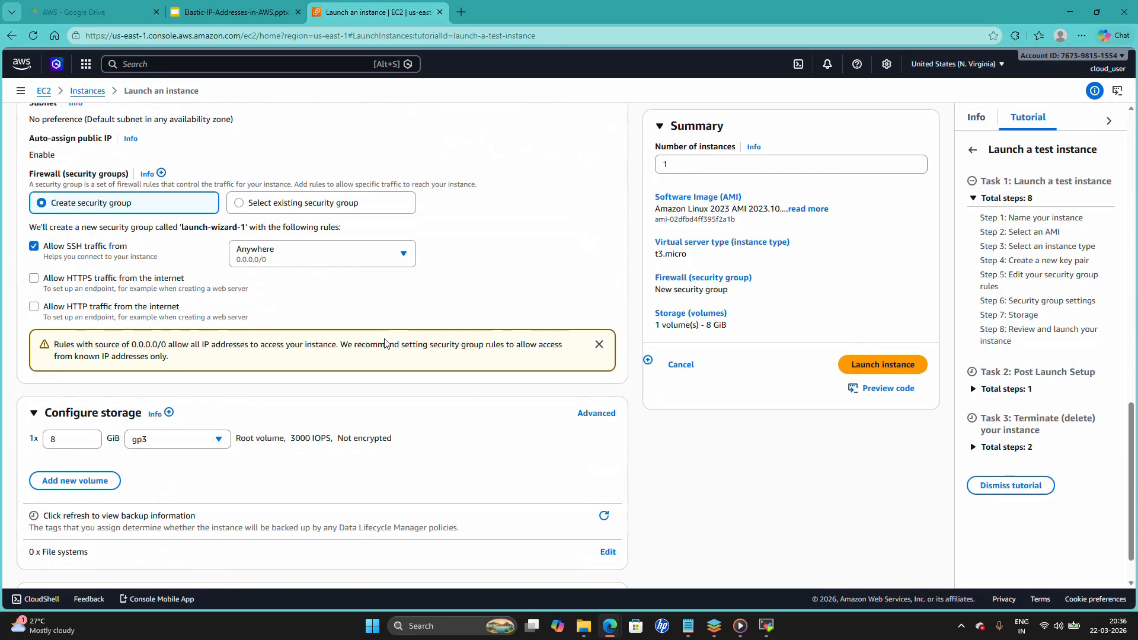
{"action": "scroll", "coordinate": [386, 348], "scroll_direction": "up", "scroll_amount": 11}
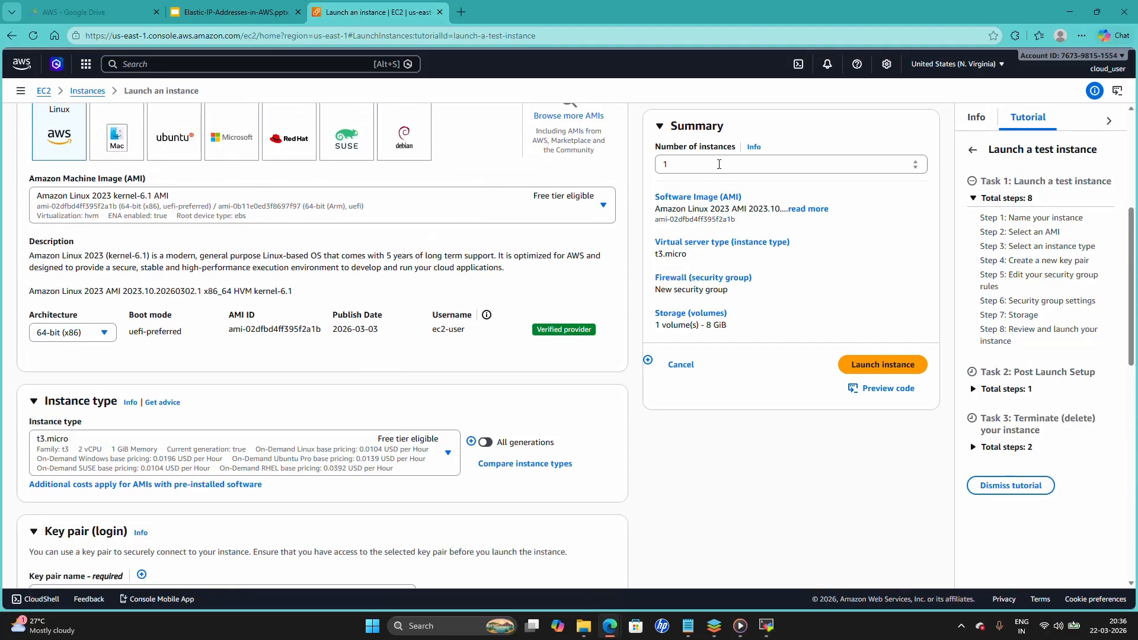
{"action": "left_click", "coordinate": [717, 165]}
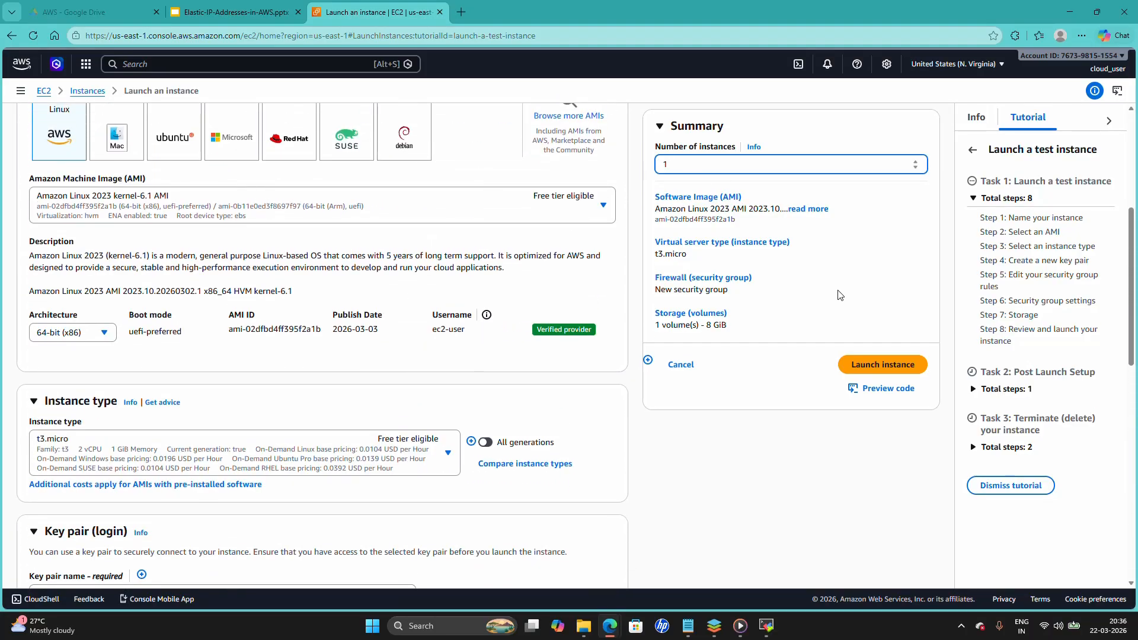
{"action": "left_click", "coordinate": [868, 370]}
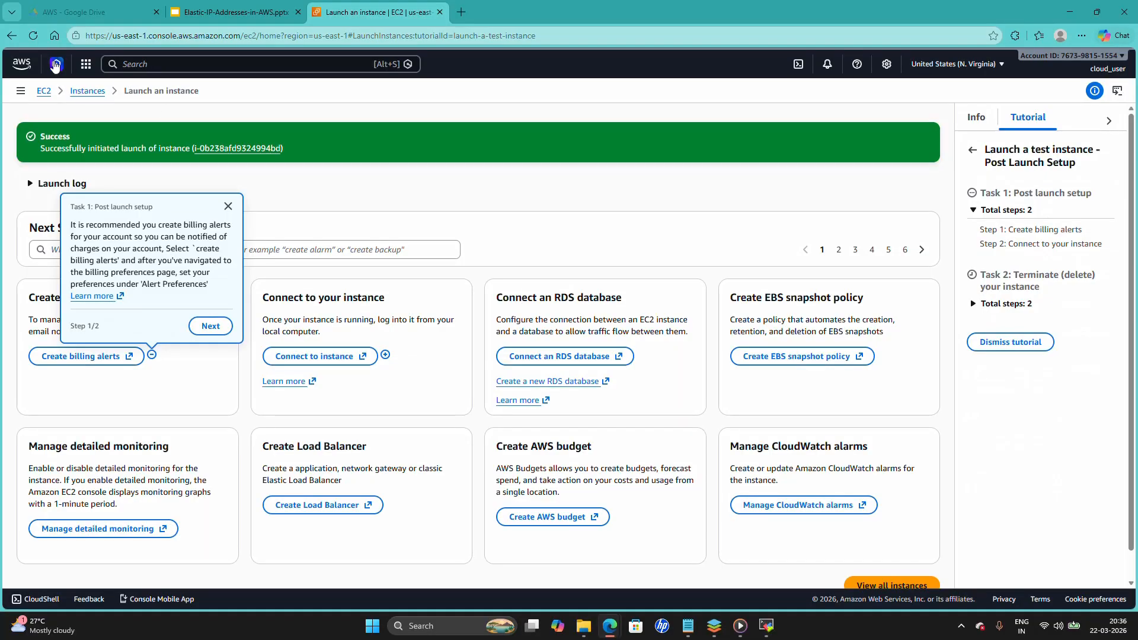
Refresh the EC2 instances list and select the mydemoec2 instance to show its details.
{"action": "left_click", "coordinate": [87, 91]}
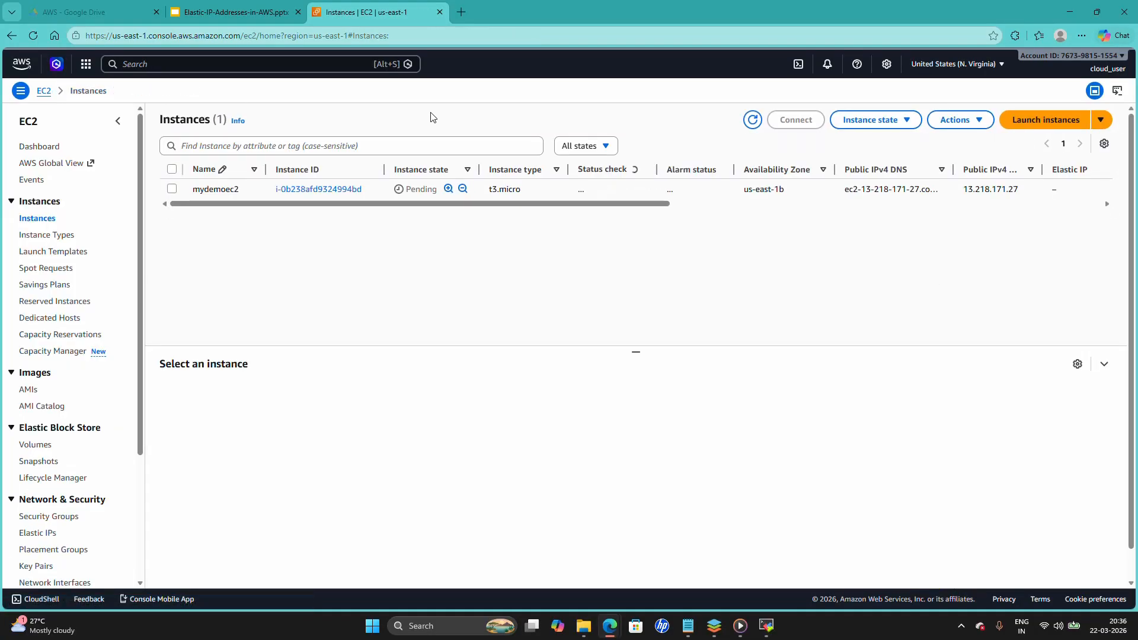
{"action": "left_click", "coordinate": [974, 66]}
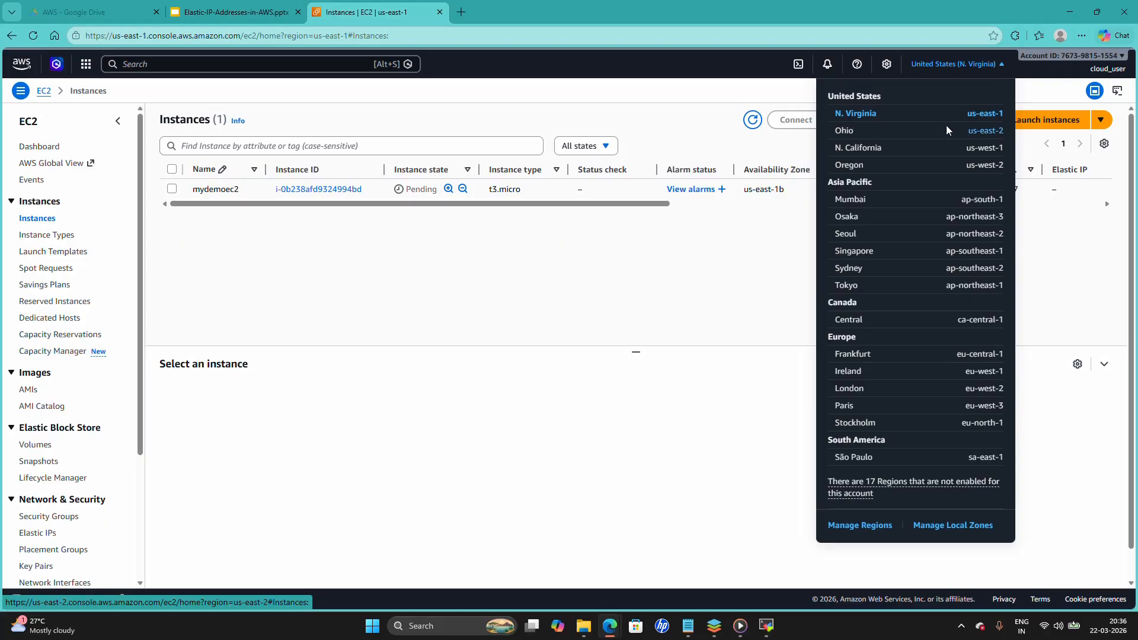
{"action": "left_click", "coordinate": [552, 285]}
{"action": "left_click", "coordinate": [754, 120]}
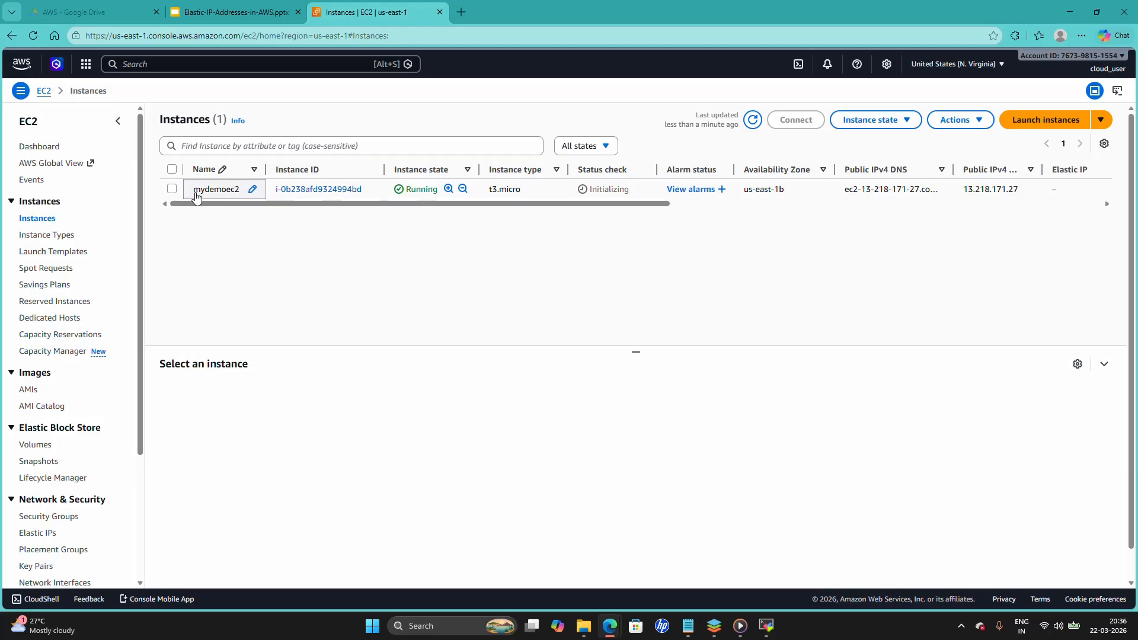
{"action": "left_click", "coordinate": [171, 170]}
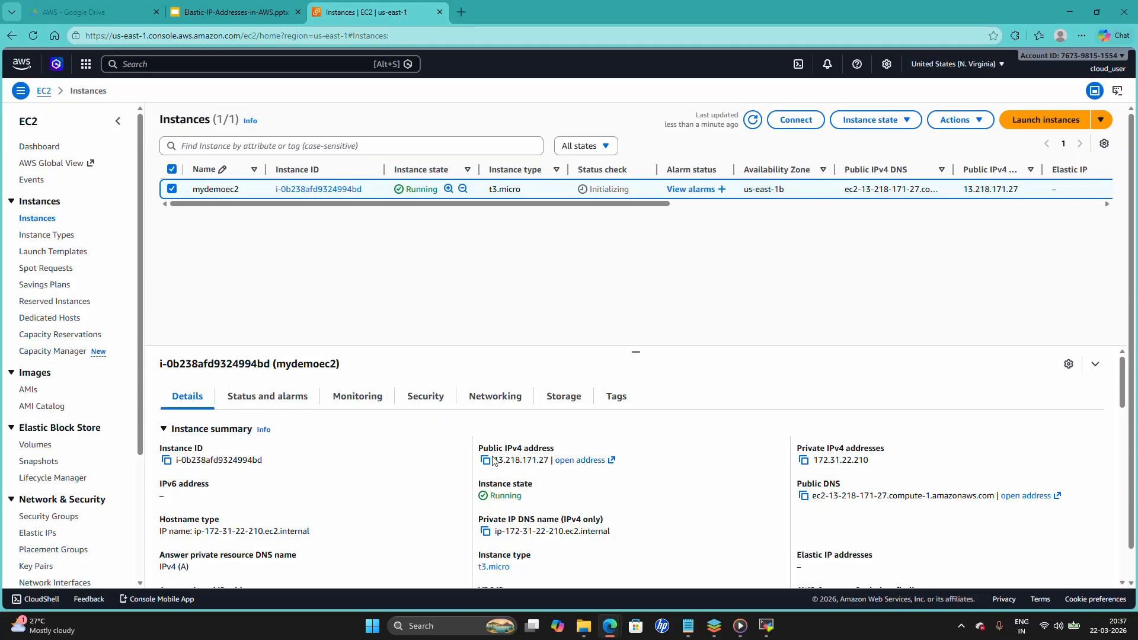
Examine the public IPv4 address in the instance summary of mydemoec2.
{"action": "left_click_drag", "start_coordinate": [495, 460], "coordinate": [549, 461]}
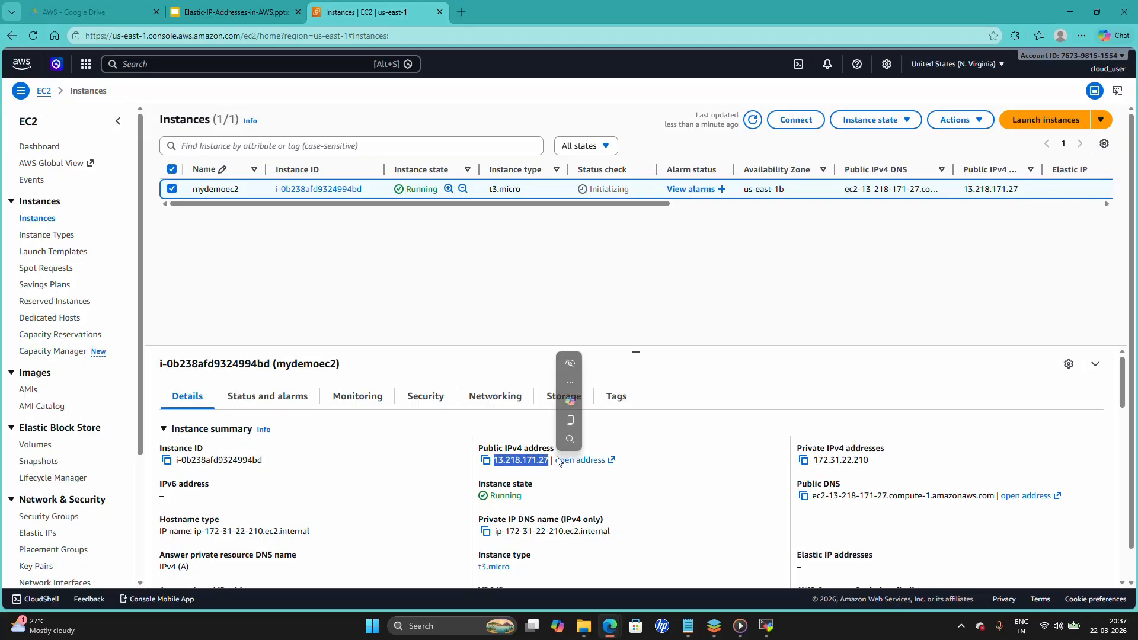
{"action": "left_click", "coordinate": [674, 434]}
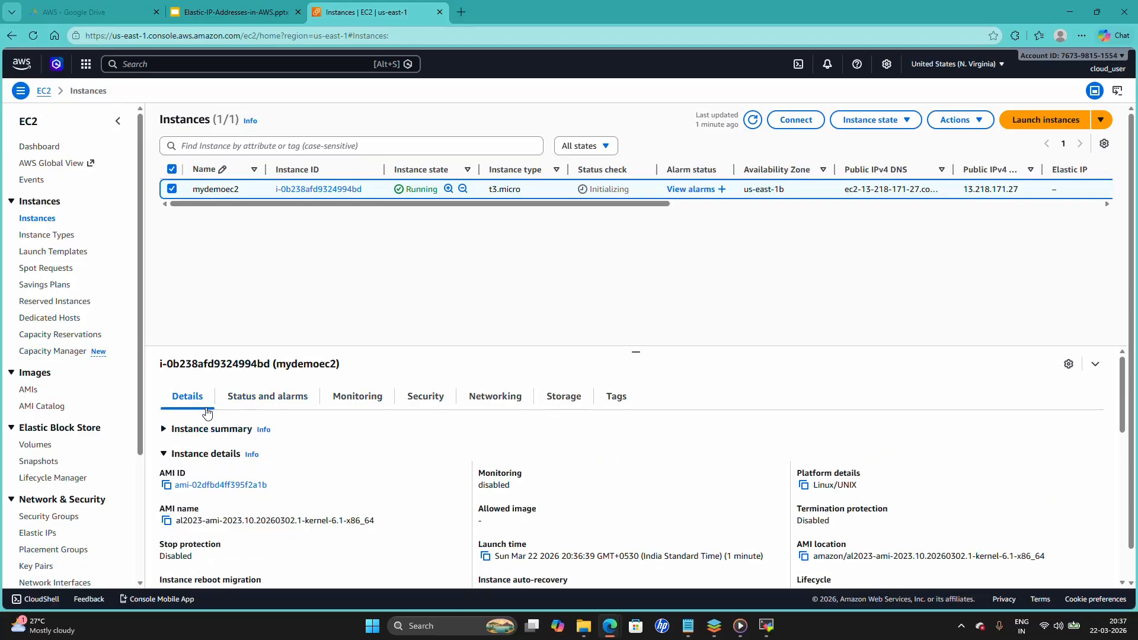
{"action": "left_click", "coordinate": [174, 433]}
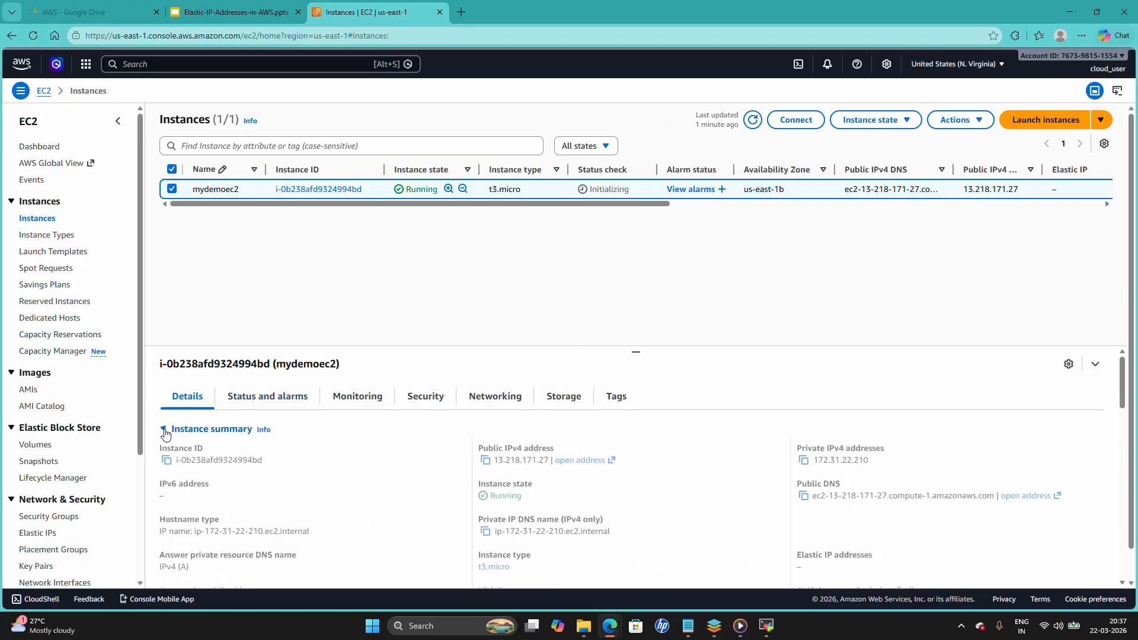
{"action": "double_click", "coordinate": [503, 461]}
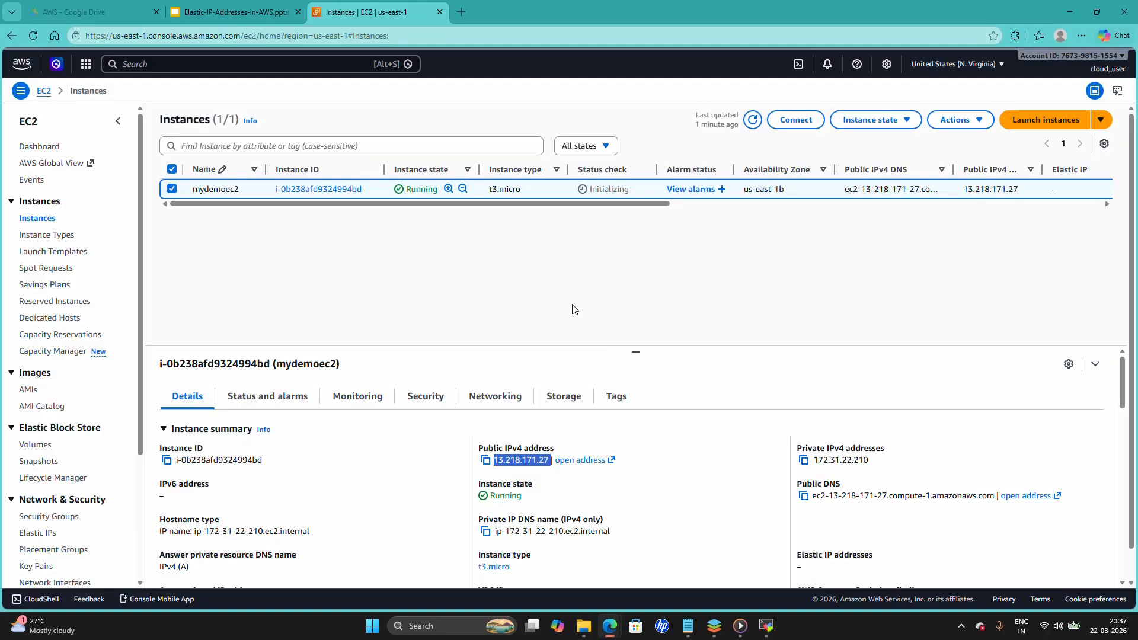
Copy the public IPv4 address of mydemoec2 into a Notepad note, then return to the EC2 console.
{"action": "double_click", "coordinate": [522, 462]}
{"action": "key", "text": "ctrl+c"}
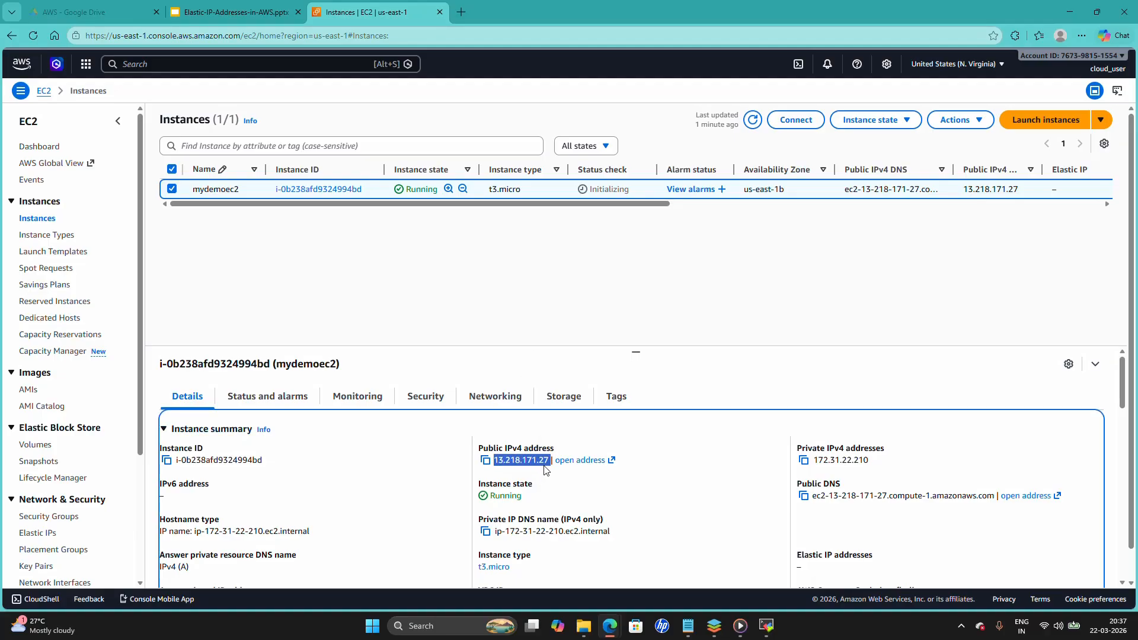
{"action": "left_click", "coordinate": [687, 626]}
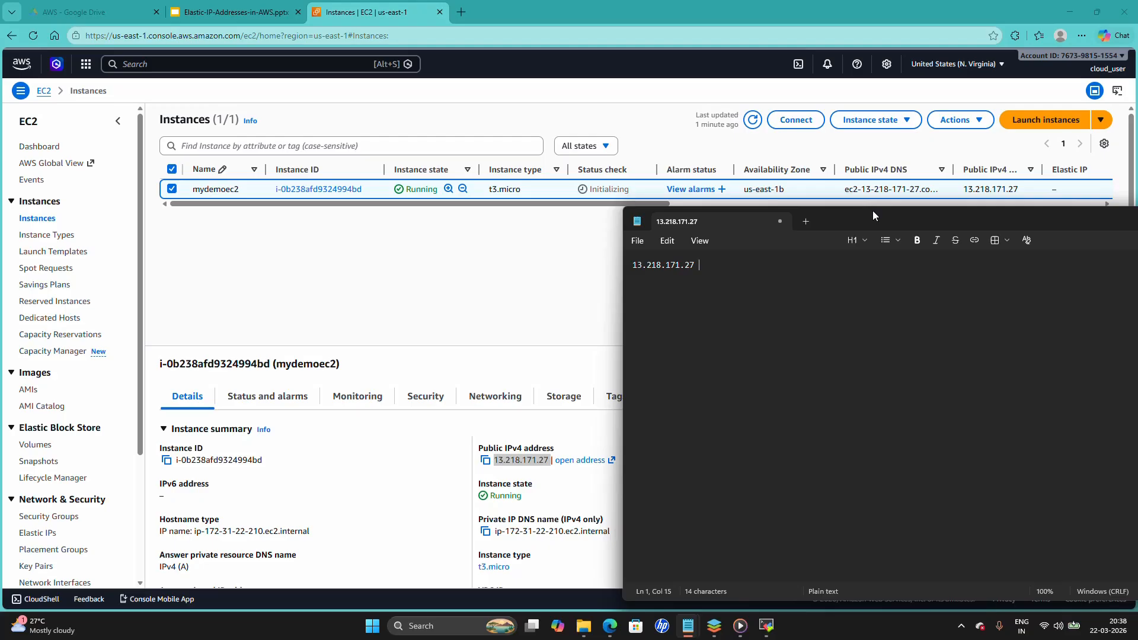
{"action": "left_click_drag", "start_coordinate": [873, 211], "coordinate": [656, 148]}
{"action": "left_click", "coordinate": [790, 156]}
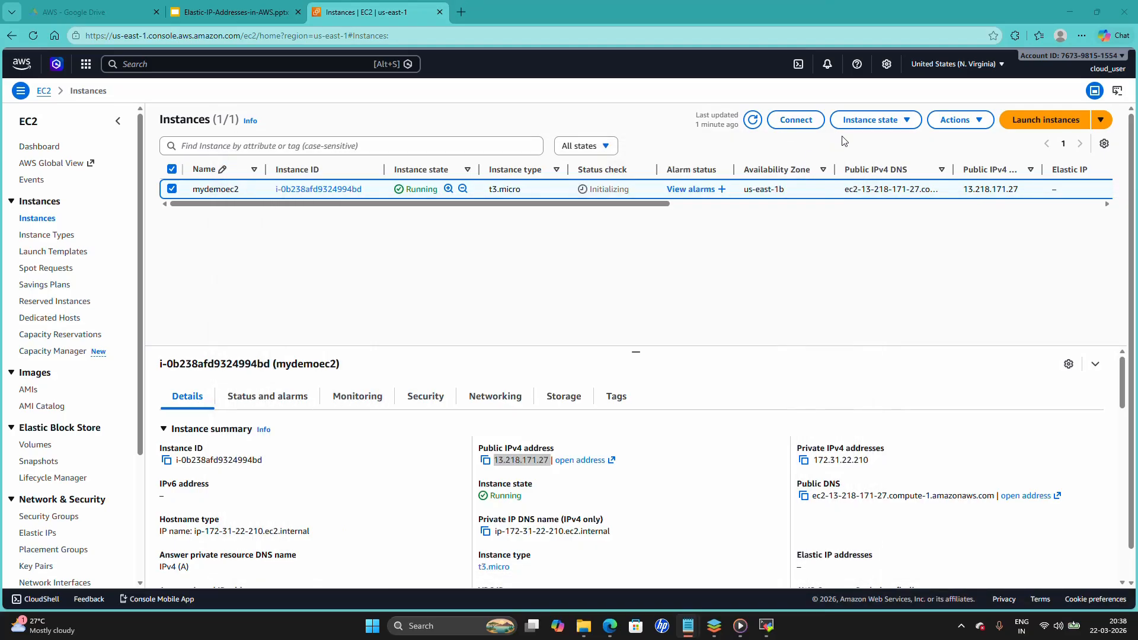
Stop the mydemoec2 instance without skipping the OS shutdown.
{"action": "left_click", "coordinate": [172, 169]}
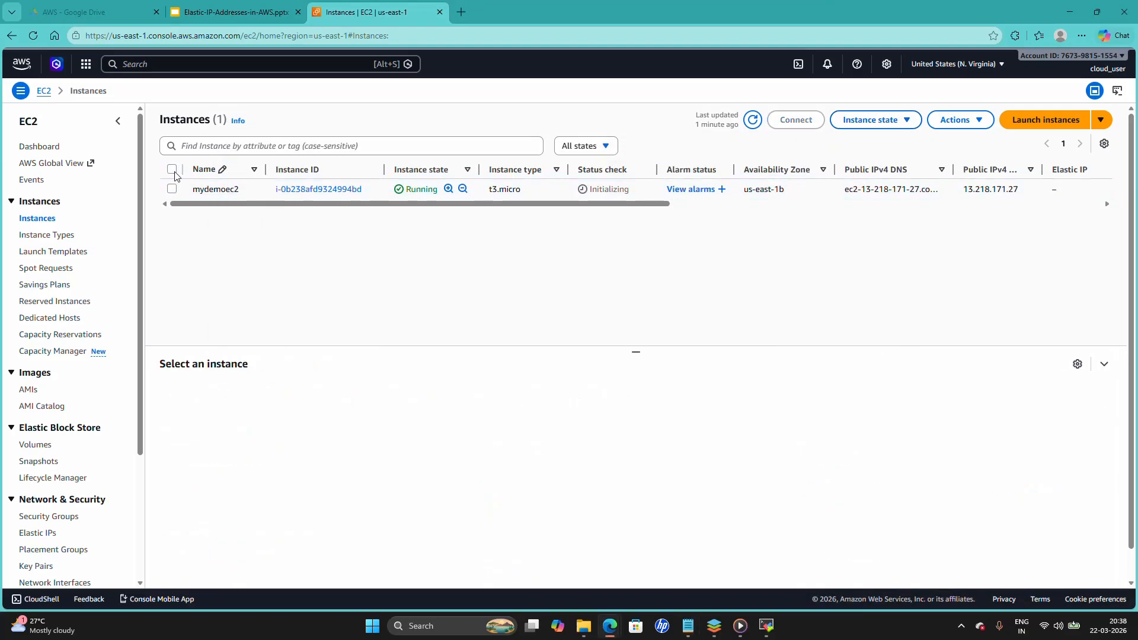
{"action": "left_click", "coordinate": [173, 170]}
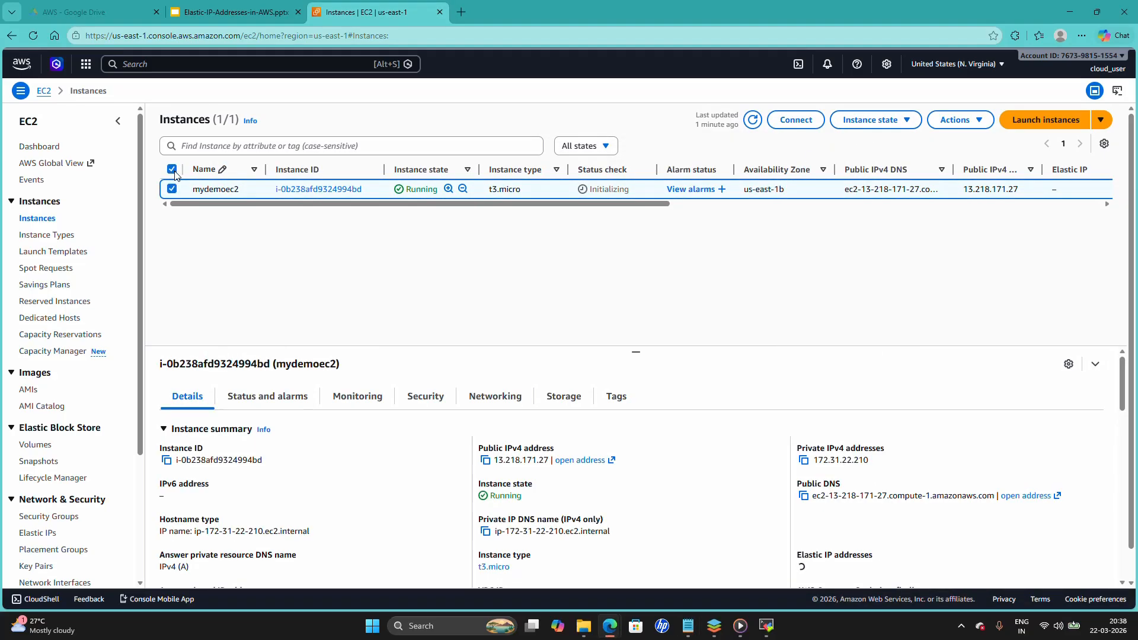
{"action": "left_click", "coordinate": [955, 120]}
{"action": "left_click", "coordinate": [889, 121]}
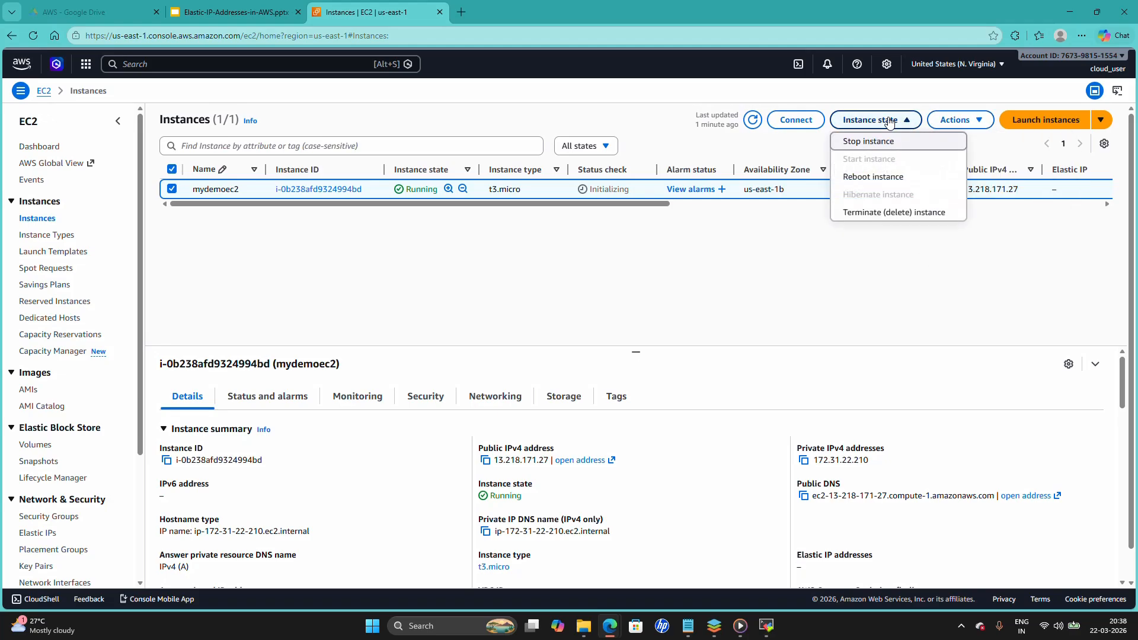
{"action": "left_click", "coordinate": [878, 144]}
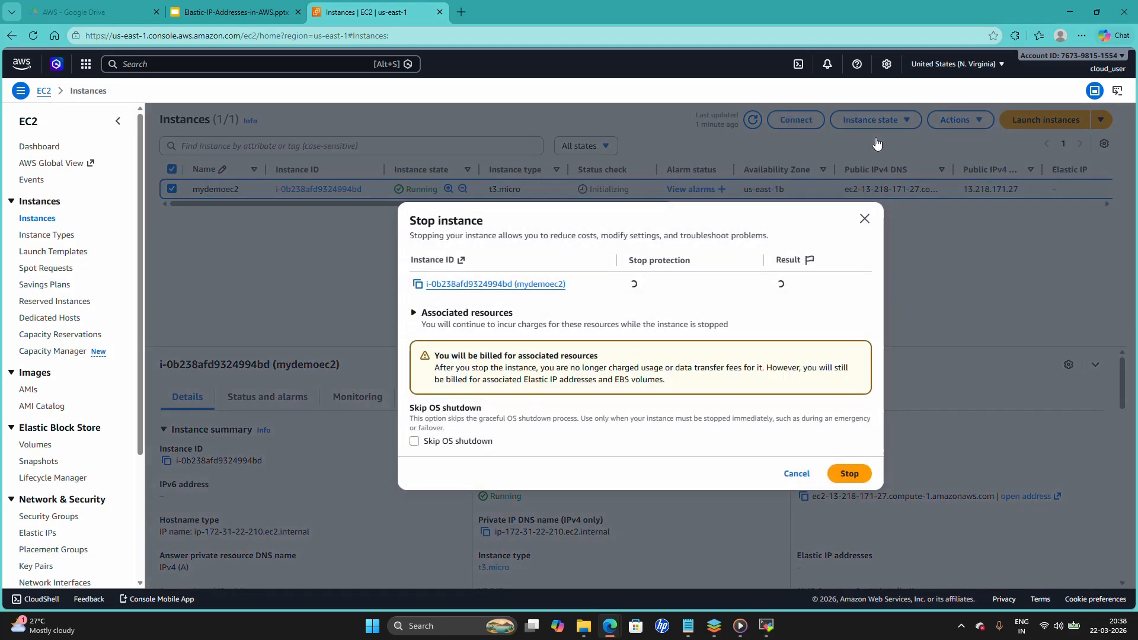
{"action": "left_click", "coordinate": [852, 473]}
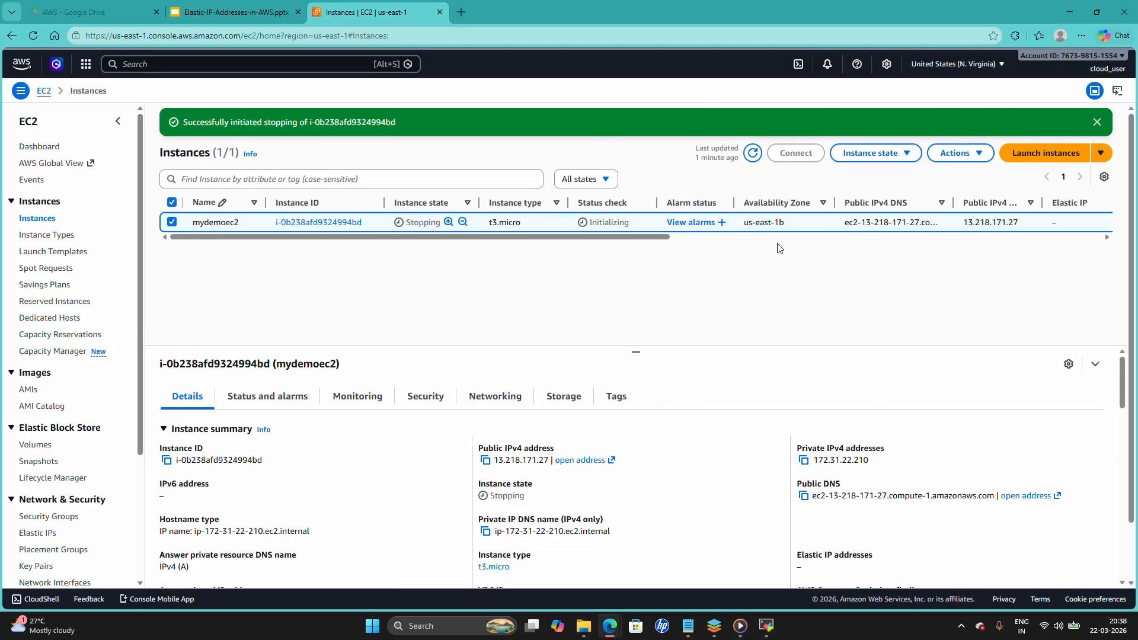
Refresh the instances list and check the public IPv4 address of mydemoec2 while it stops.
{"action": "left_click", "coordinate": [754, 155]}
{"action": "left_click", "coordinate": [753, 154]}
{"action": "left_click_drag", "start_coordinate": [496, 462], "coordinate": [553, 462]}
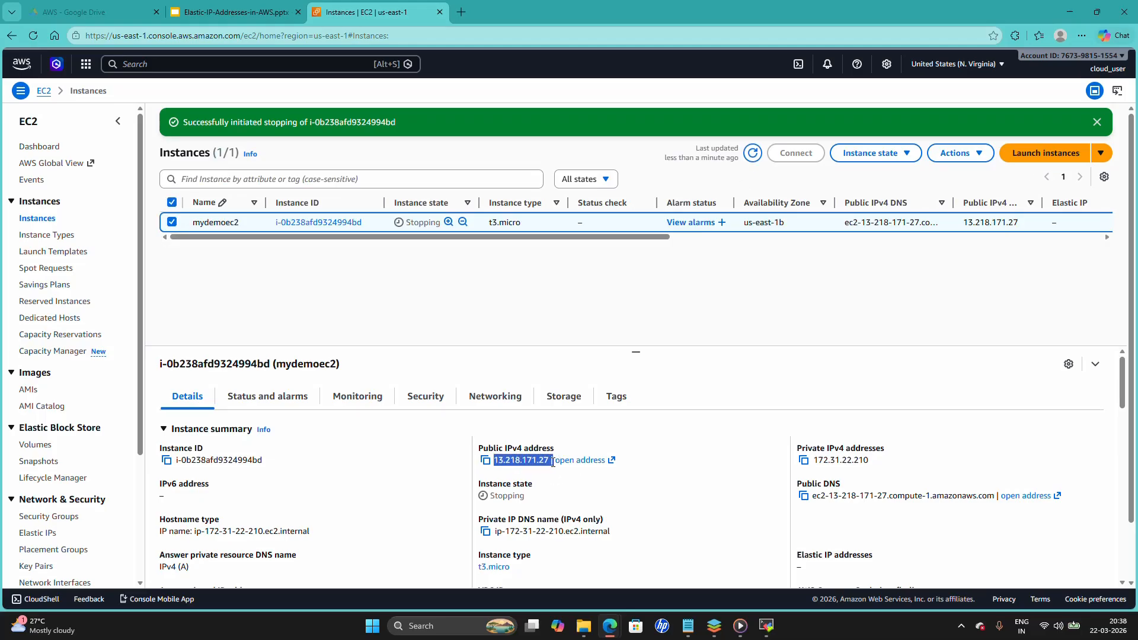
Refresh the instances list and compare the public IPv4 address field of mydemoec2 with the address saved in the Notepad note.
{"action": "left_click", "coordinate": [806, 261]}
{"action": "left_click", "coordinate": [753, 153]}
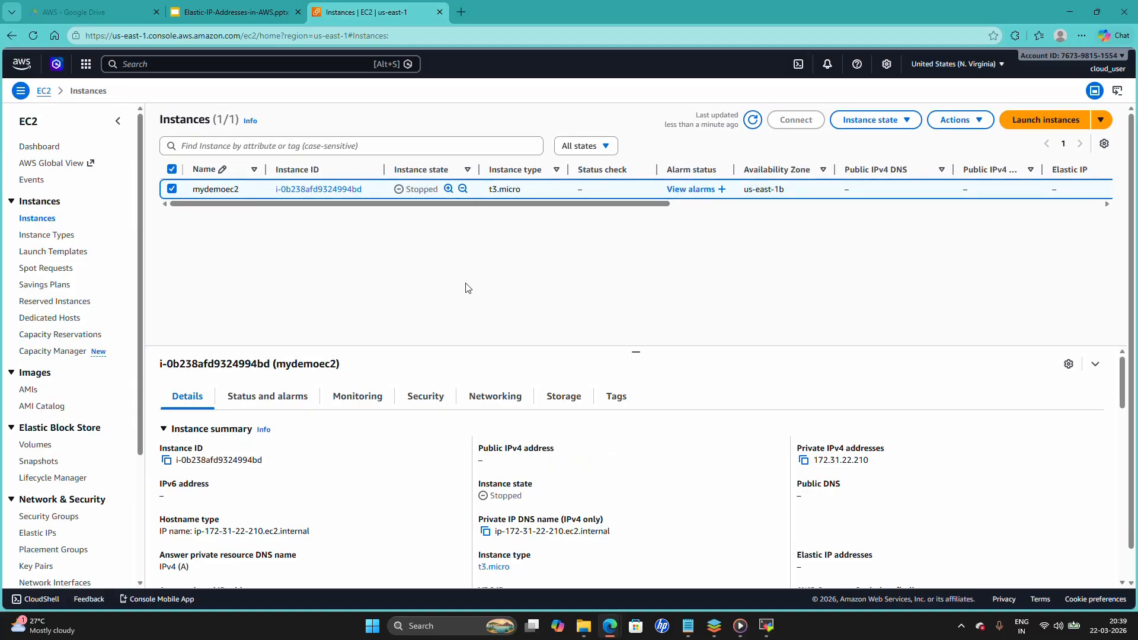
{"action": "left_click_drag", "start_coordinate": [484, 451], "coordinate": [555, 452]}
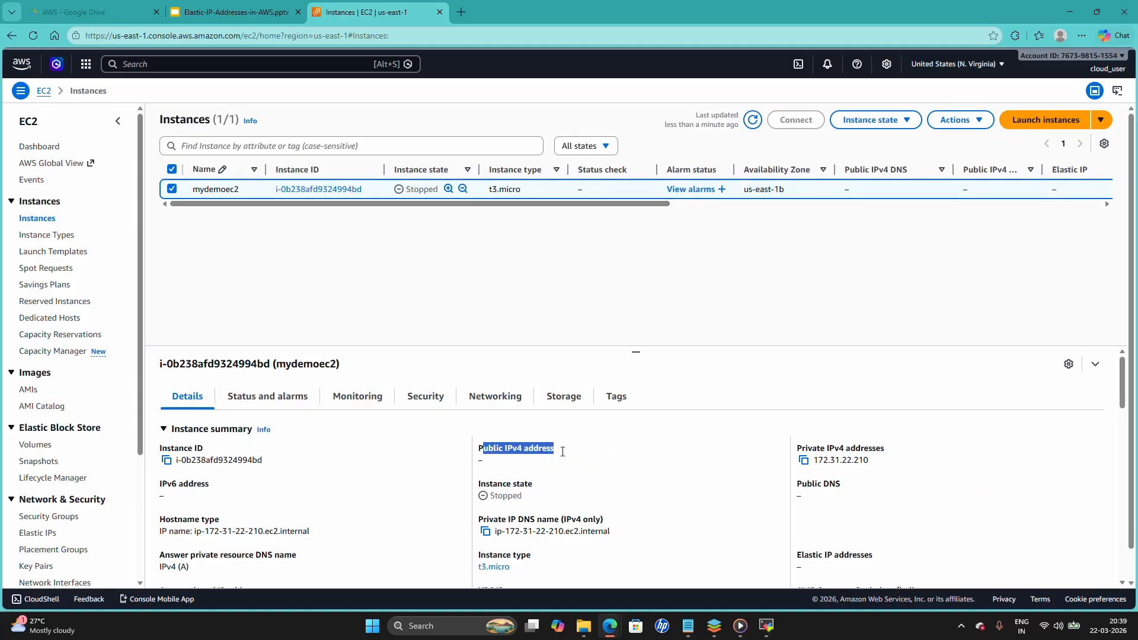
{"action": "left_click", "coordinate": [486, 464]}
{"action": "mouse_move", "coordinate": [692, 626]}
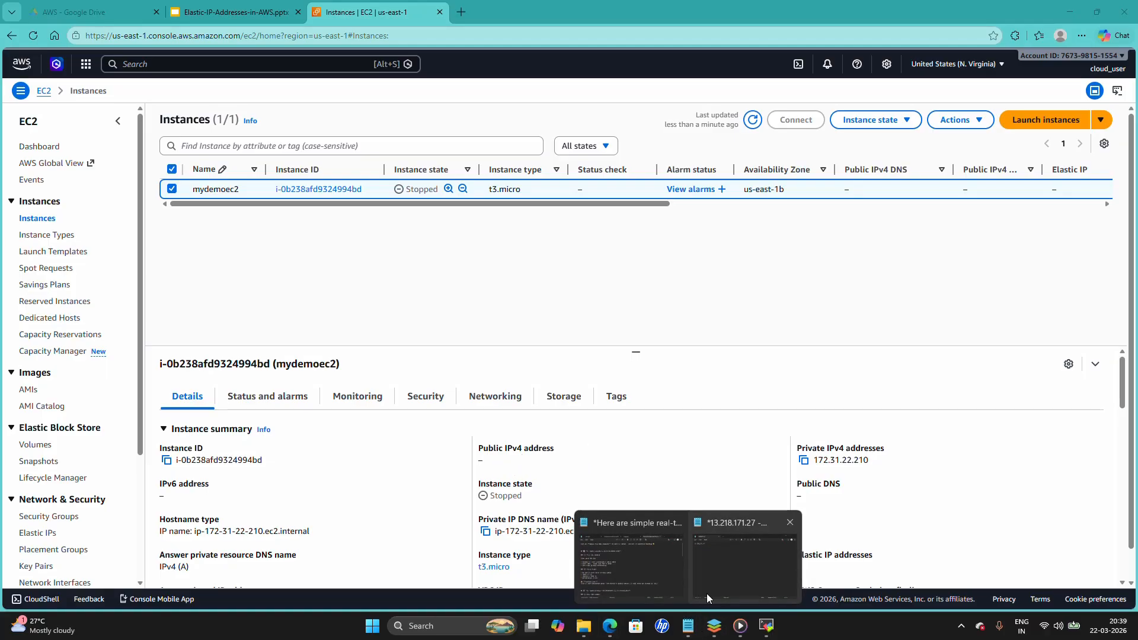
{"action": "left_click", "coordinate": [733, 554]}
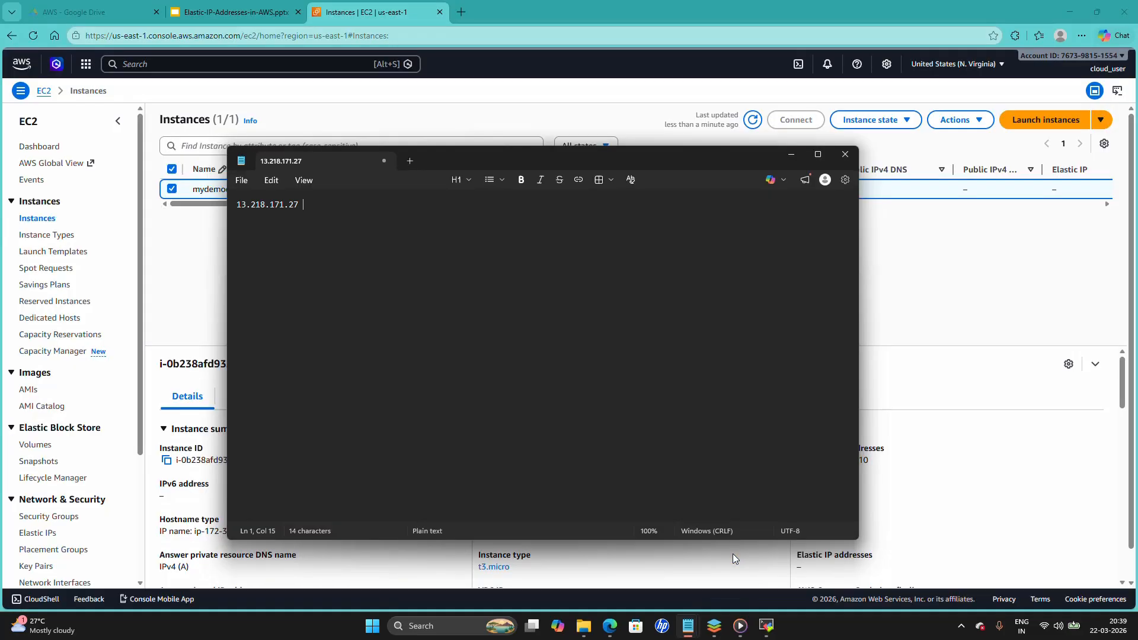
{"action": "left_click", "coordinate": [792, 154]}
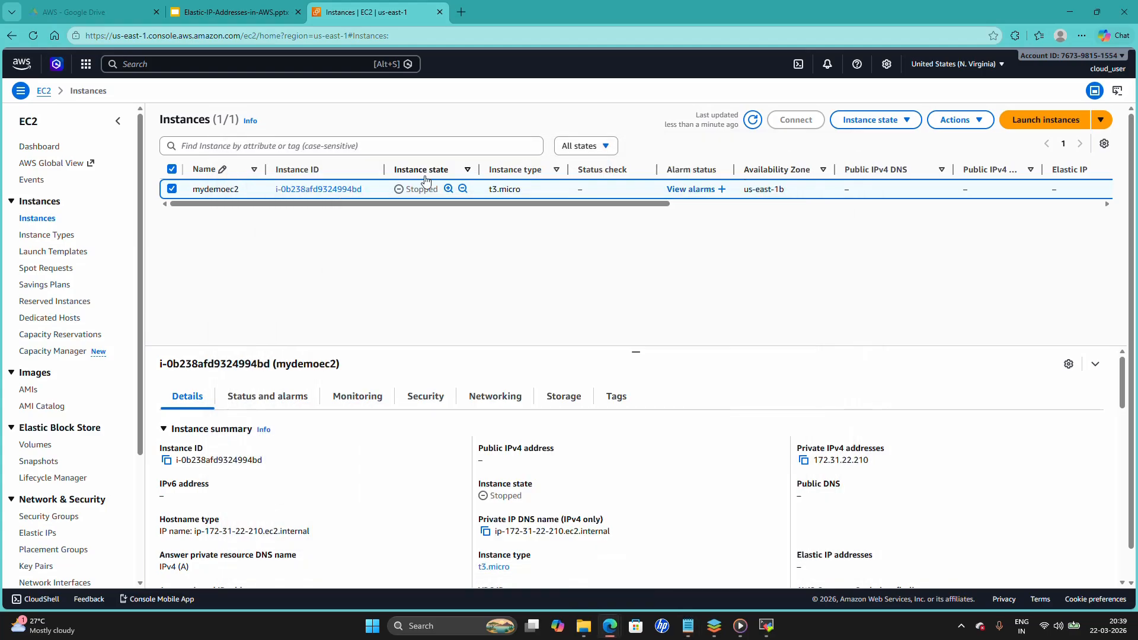
Start the mydemoec2 instance again and refresh the instances list until it is running.
{"action": "left_click", "coordinate": [871, 120]}
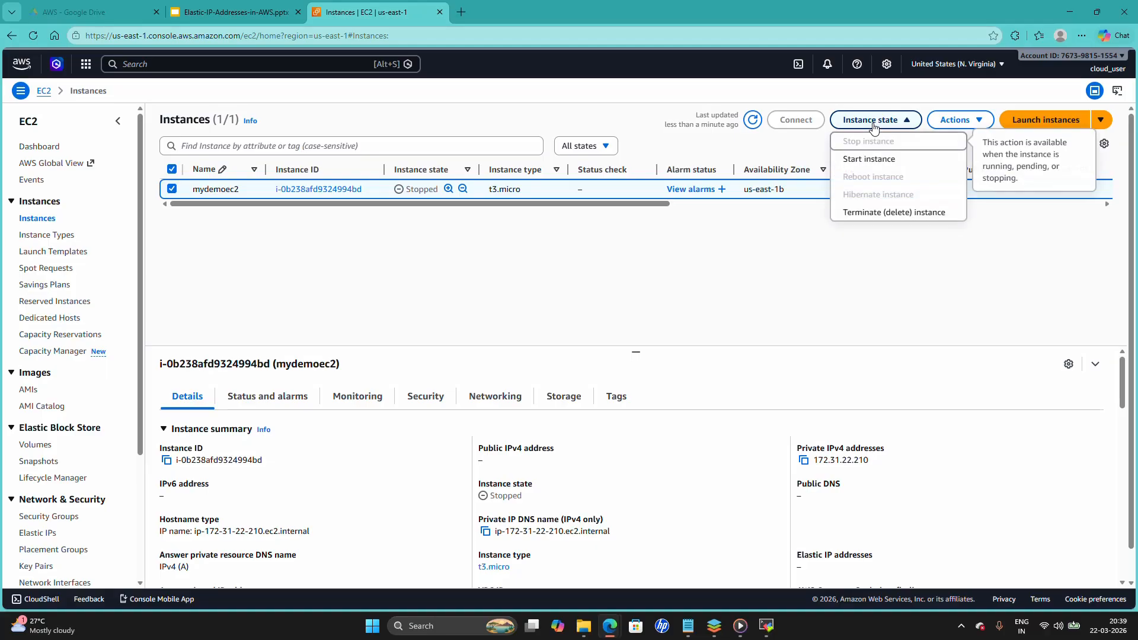
{"action": "left_click", "coordinate": [880, 157]}
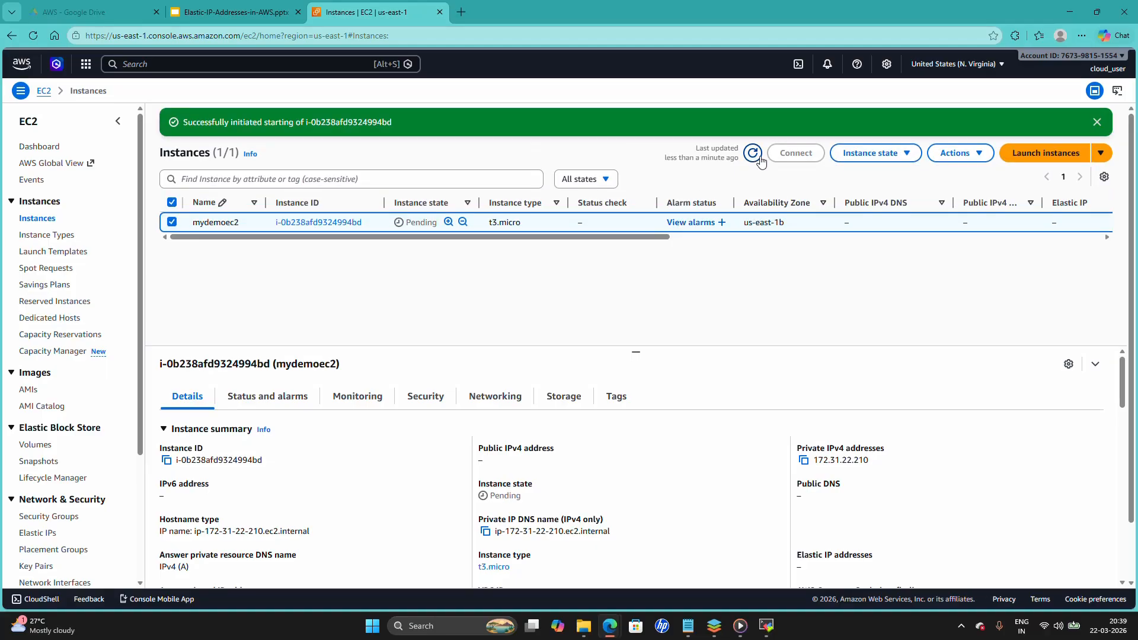
{"action": "left_click", "coordinate": [753, 154]}
{"action": "left_click", "coordinate": [753, 153]}
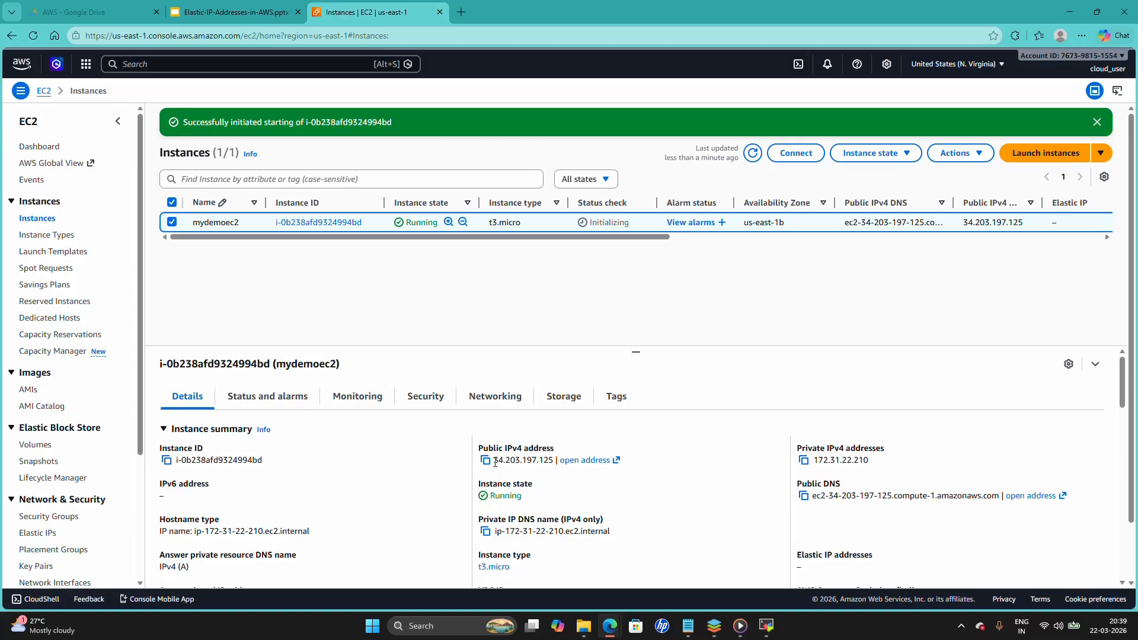
Copy the new public IPv4 address of mydemoec2 onto a second line of the Notepad note.
{"action": "left_click_drag", "start_coordinate": [495, 462], "coordinate": [551, 462]}
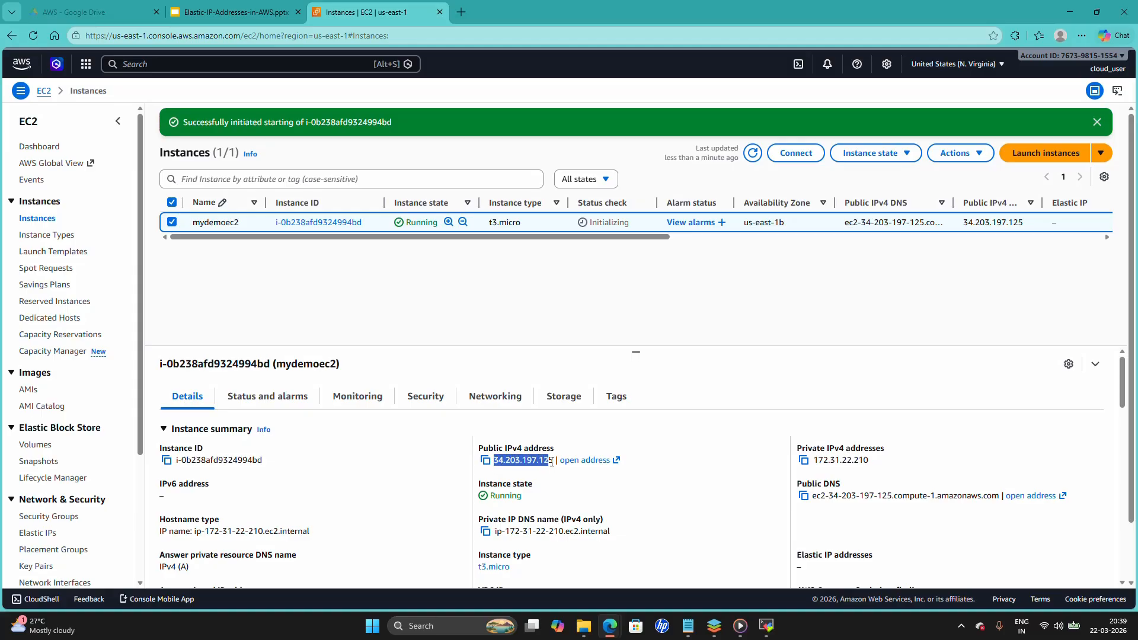
{"action": "right_click", "coordinate": [537, 461]}
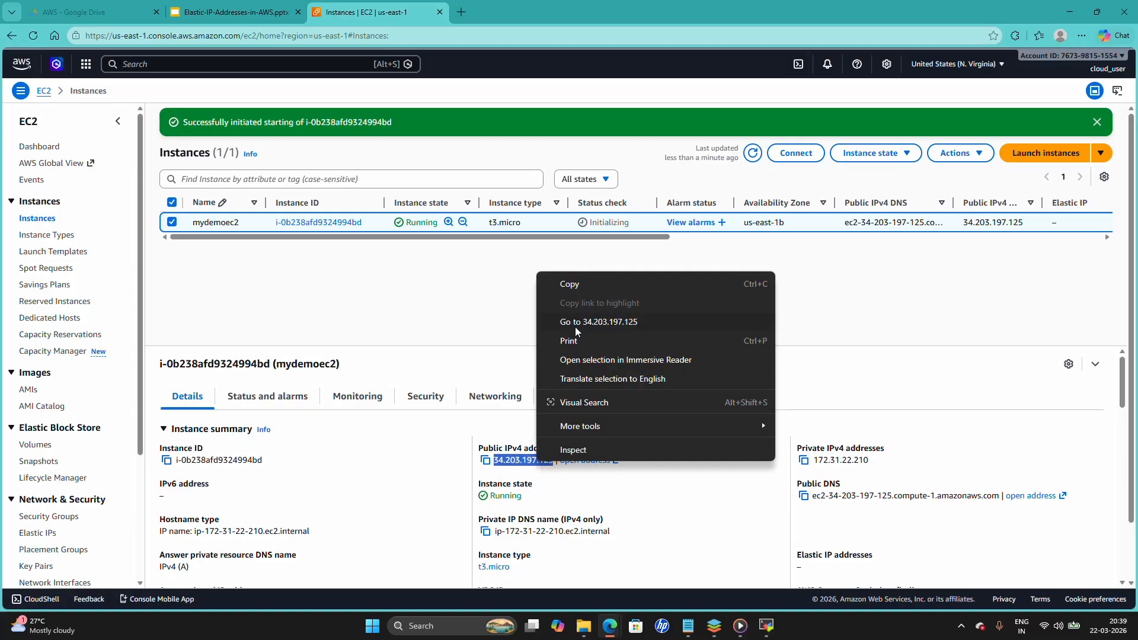
{"action": "left_click", "coordinate": [570, 284]}
{"action": "left_click", "coordinate": [687, 626]}
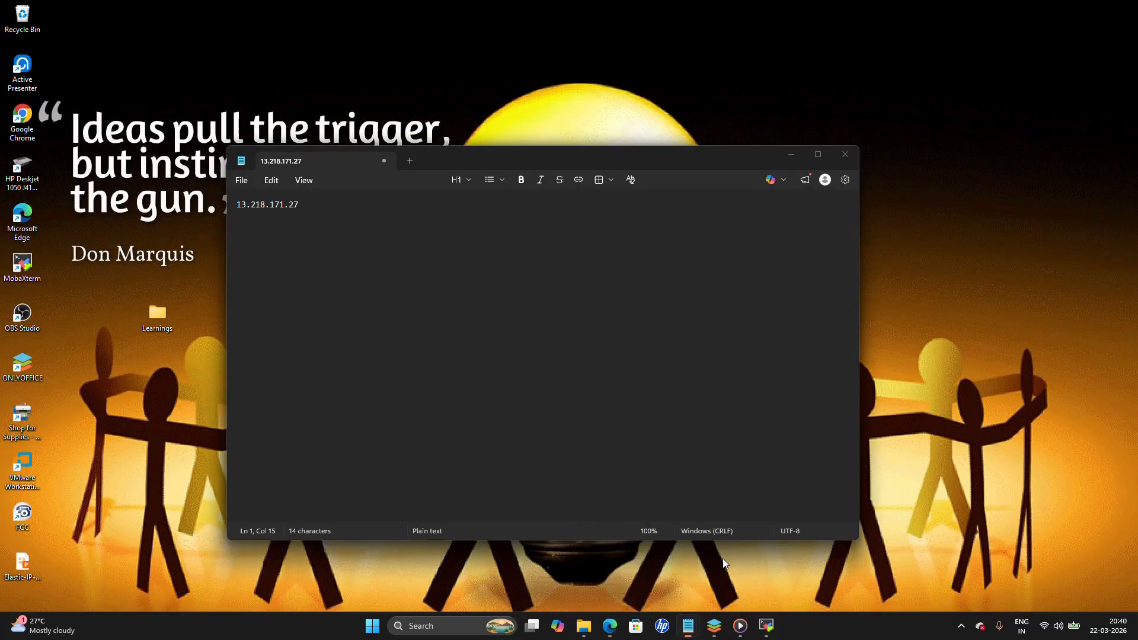
{"action": "left_click", "coordinate": [724, 558]}
{"action": "key", "text": "Return"}
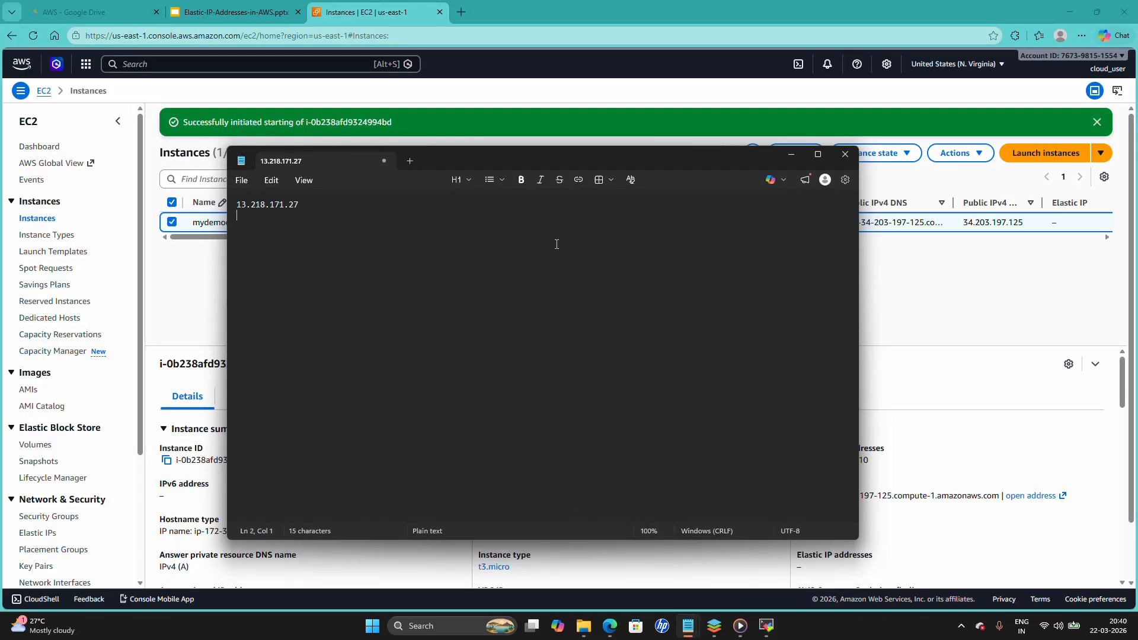
{"action": "key", "text": "ctrl+v"}
Compare the two IP addresses in the Notepad note part by part, then return to the EC2 console.
{"action": "left_click", "coordinate": [293, 204]}
{"action": "double_click", "coordinate": [248, 215]}
{"action": "double_click", "coordinate": [259, 217]}
{"action": "double_click", "coordinate": [276, 217]}
{"action": "double_click", "coordinate": [296, 217]}
{"action": "left_click", "coordinate": [792, 154]}
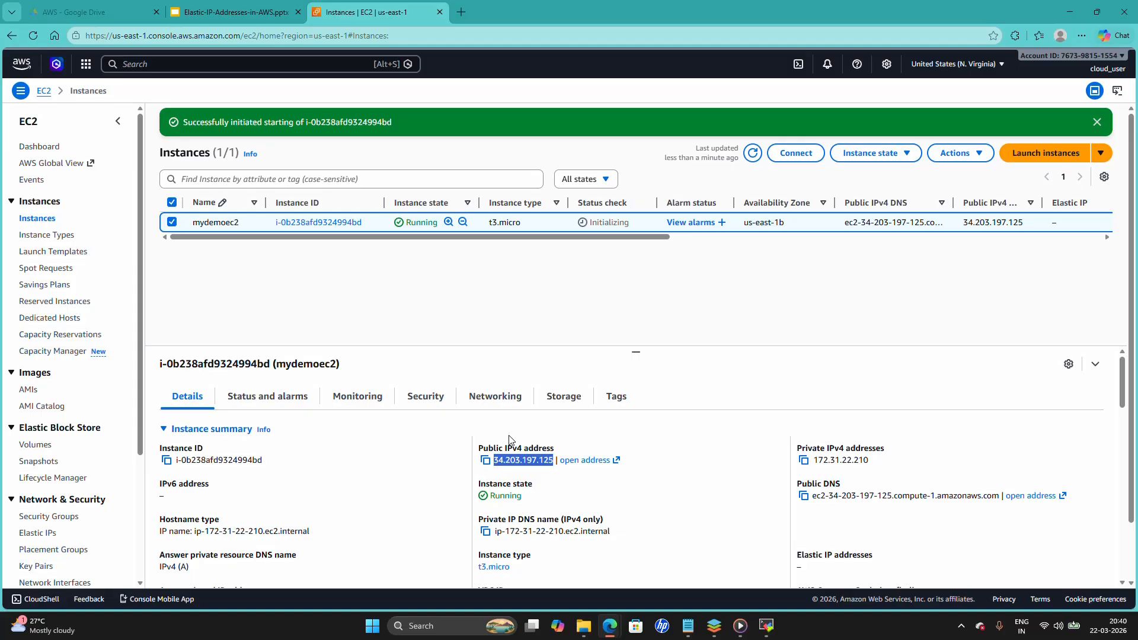
Allocate an Elastic IP address from Amazon's pool of IPv4 addresses in the us-east-1 network border group.
{"action": "scroll", "coordinate": [137, 272], "scroll_direction": "down", "scroll_amount": 2}
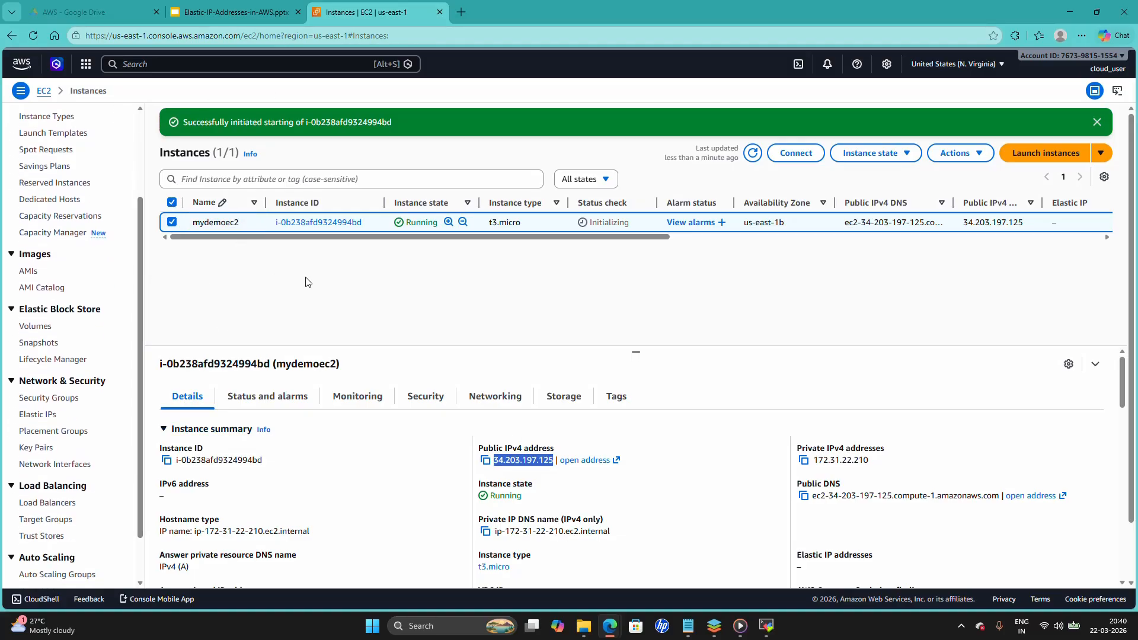
{"action": "left_click", "coordinate": [37, 416]}
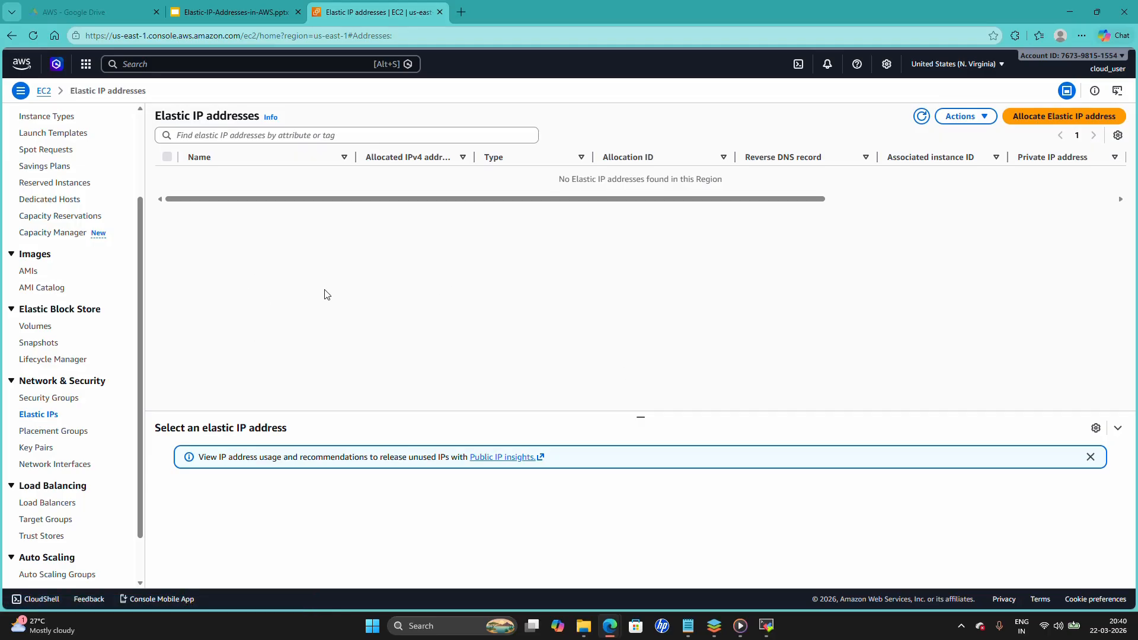
{"action": "left_click", "coordinate": [1038, 120]}
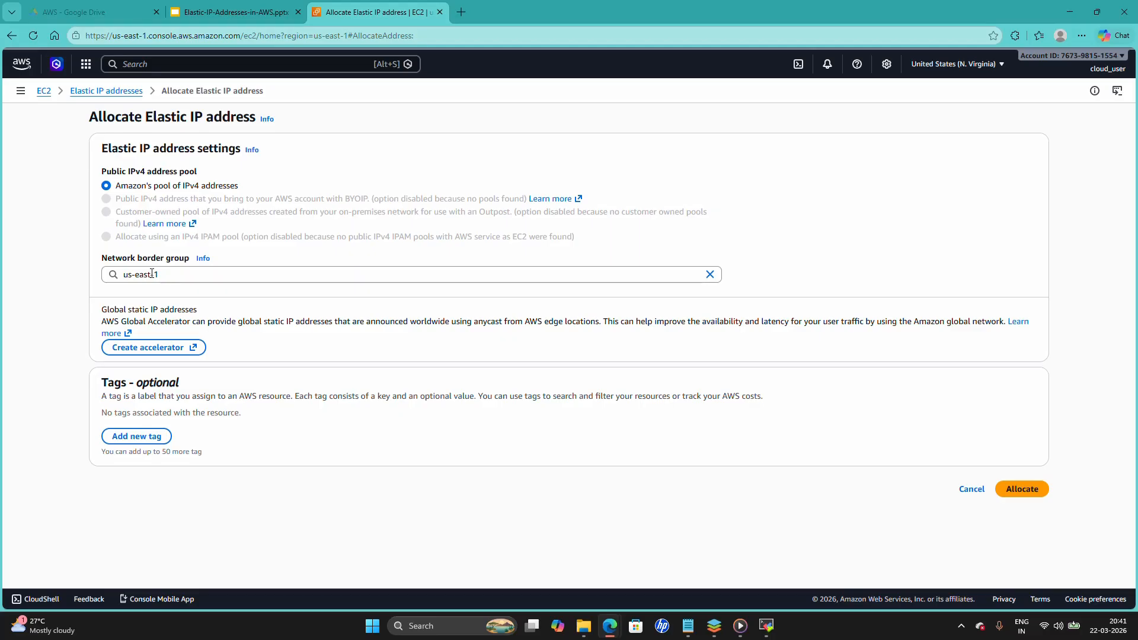
{"action": "left_click", "coordinate": [186, 276]}
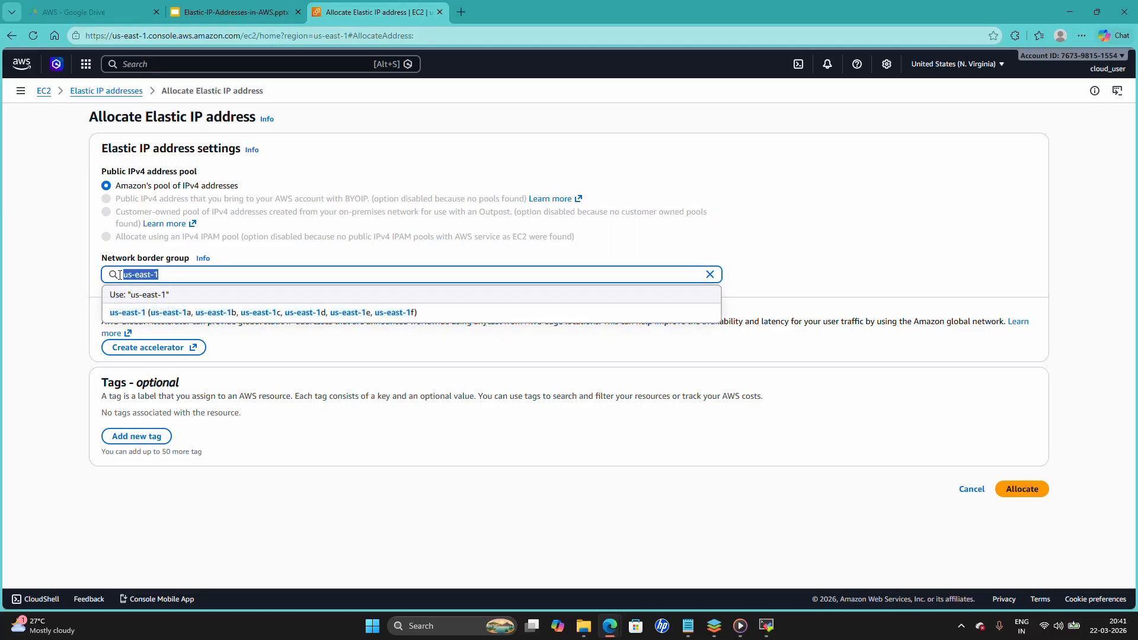
{"action": "left_click", "coordinate": [942, 66]}
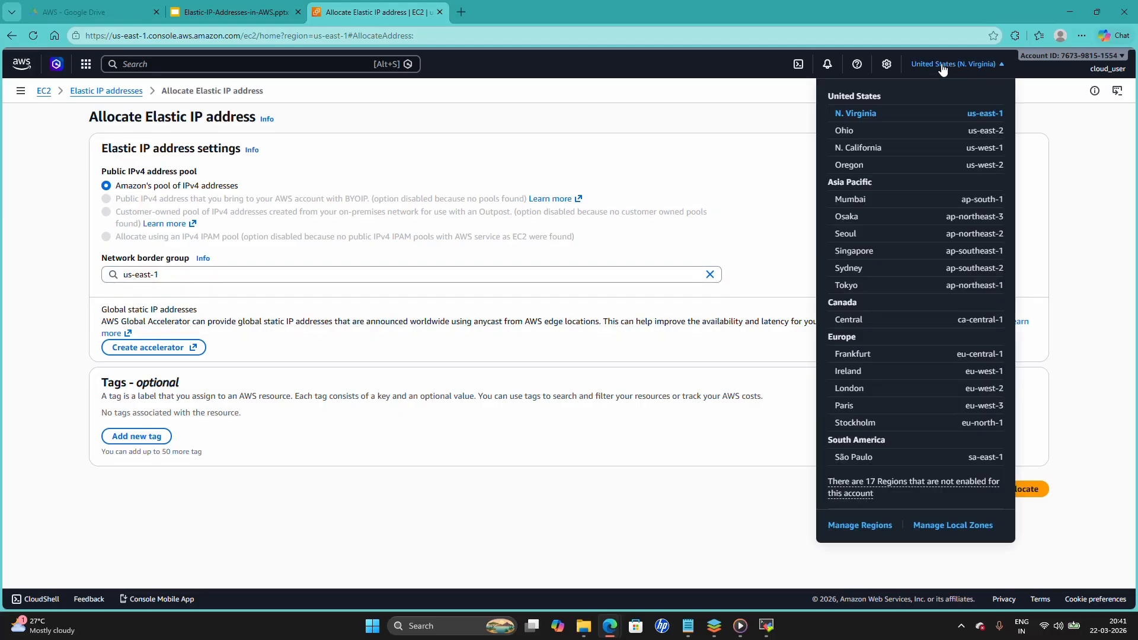
{"action": "left_click", "coordinate": [671, 127]}
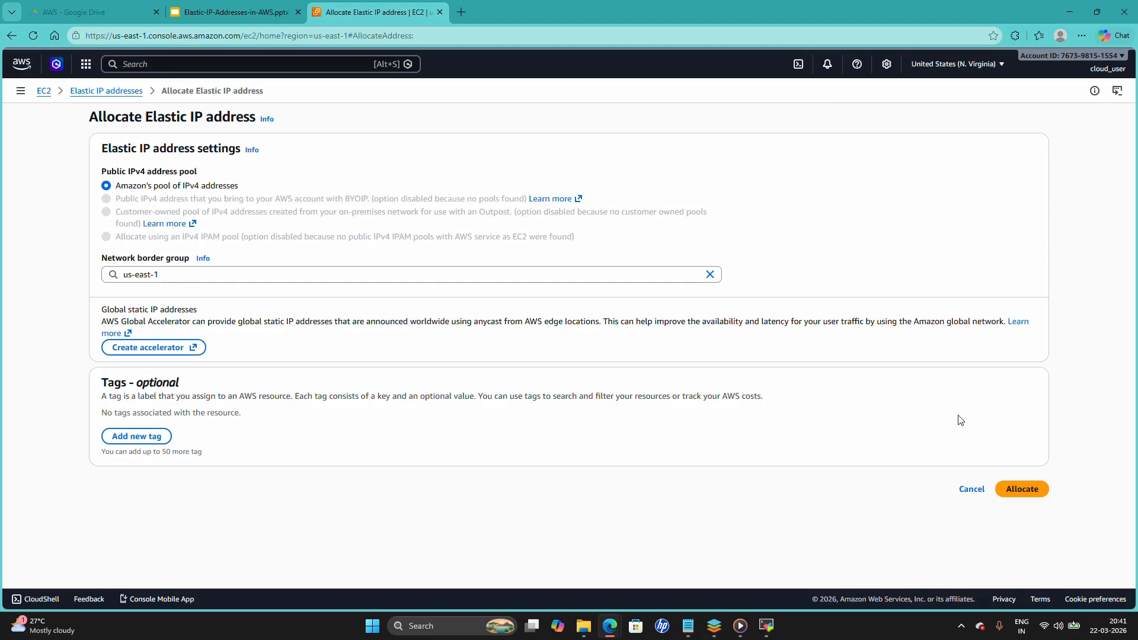
{"action": "left_click", "coordinate": [1021, 498]}
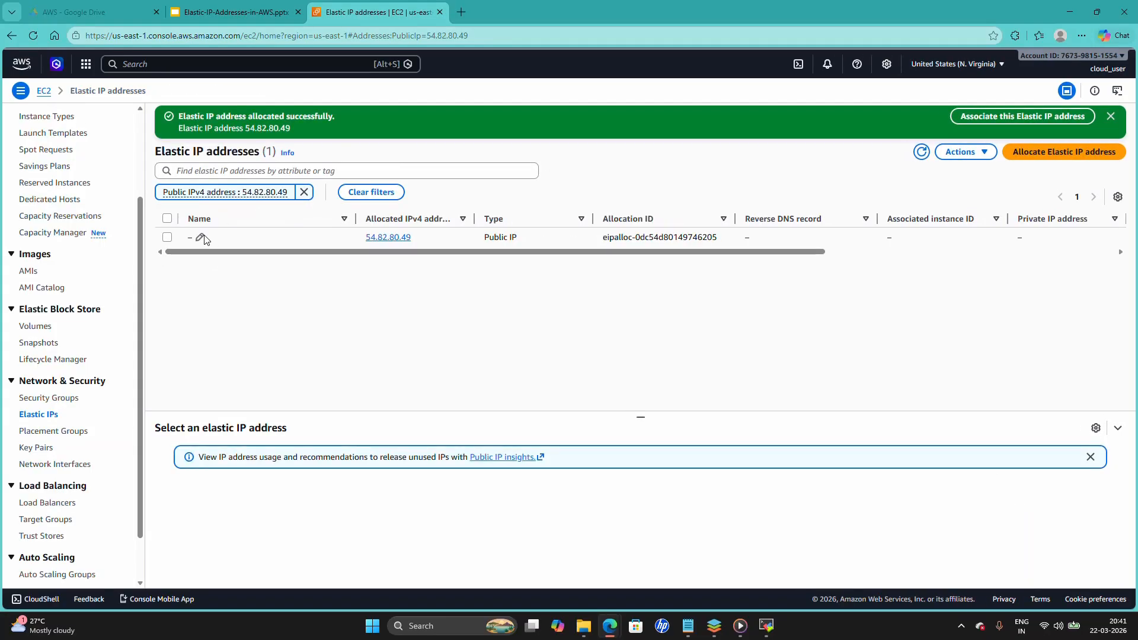
Name the newly allocated Elastic IP address Demoec2EIP and check its allocation ID.
{"action": "left_click", "coordinate": [201, 238]}
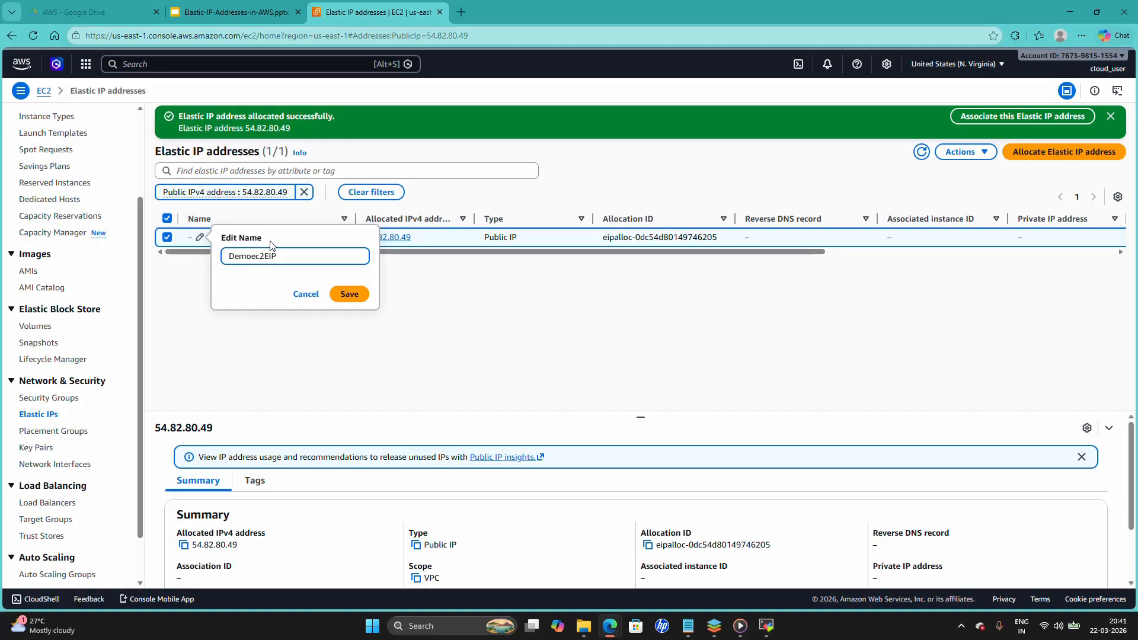
{"action": "left_click", "coordinate": [349, 294]}
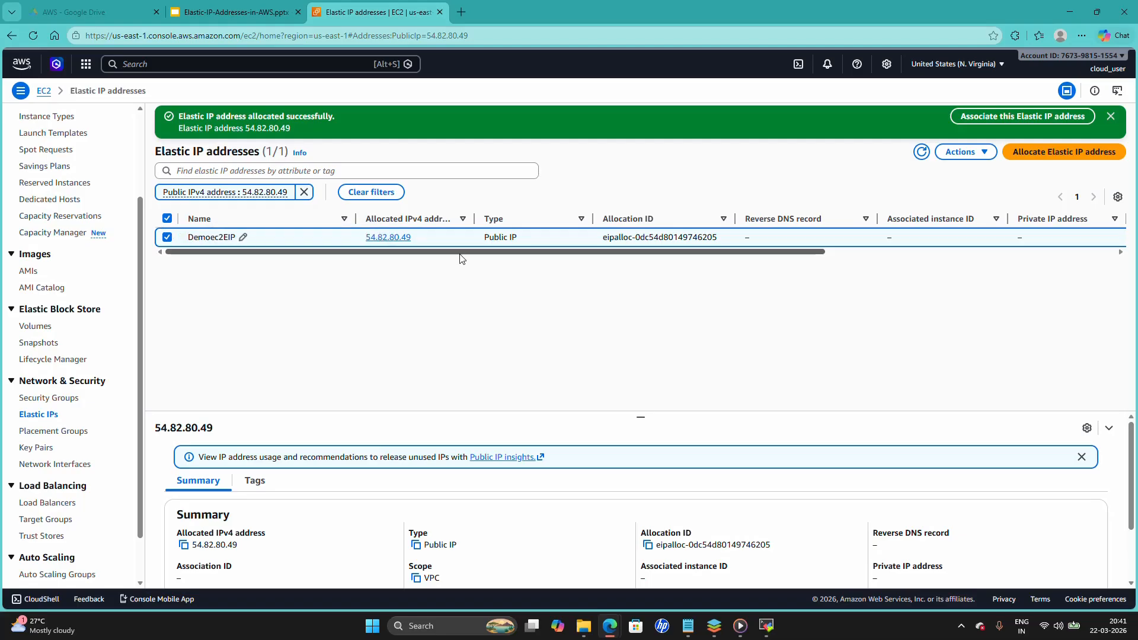
{"action": "left_click_drag", "start_coordinate": [461, 252], "coordinate": [378, 265]}
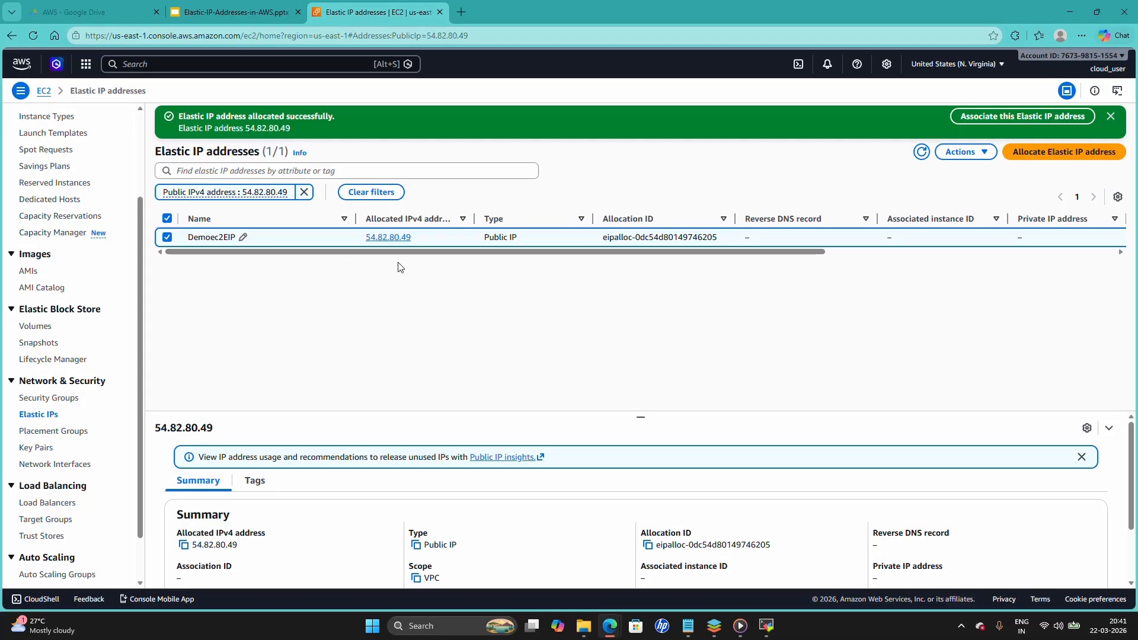
{"action": "left_click_drag", "start_coordinate": [604, 238], "coordinate": [614, 237]}
Associate the Demoec2EIP Elastic IP address with the mydemoec2 instance.
{"action": "left_click", "coordinate": [953, 156]}
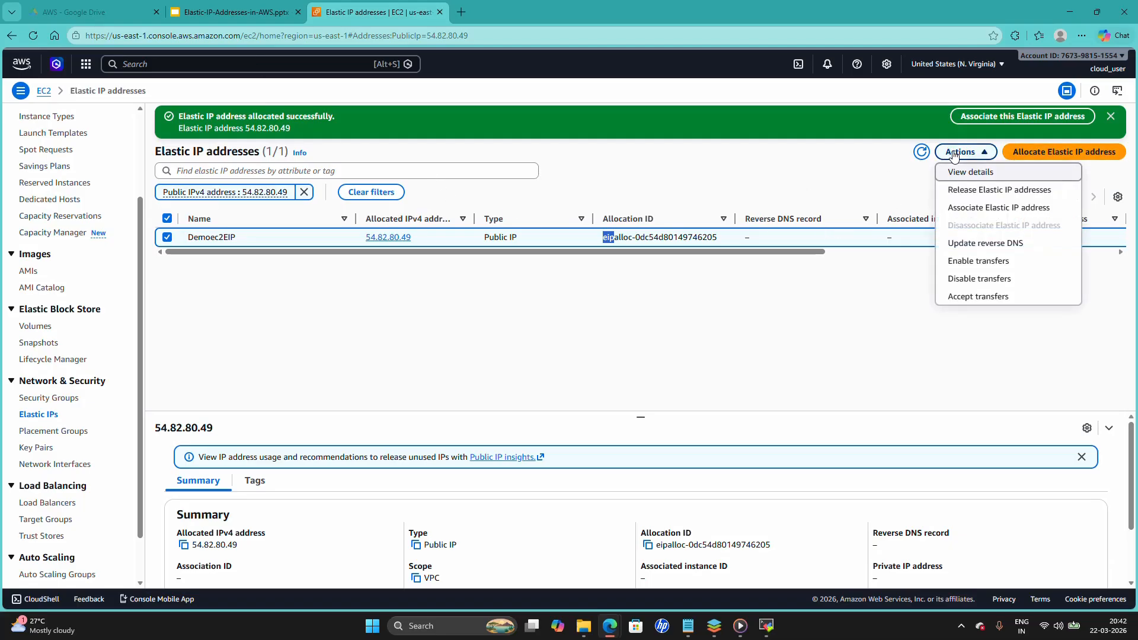
{"action": "left_click", "coordinate": [994, 213]}
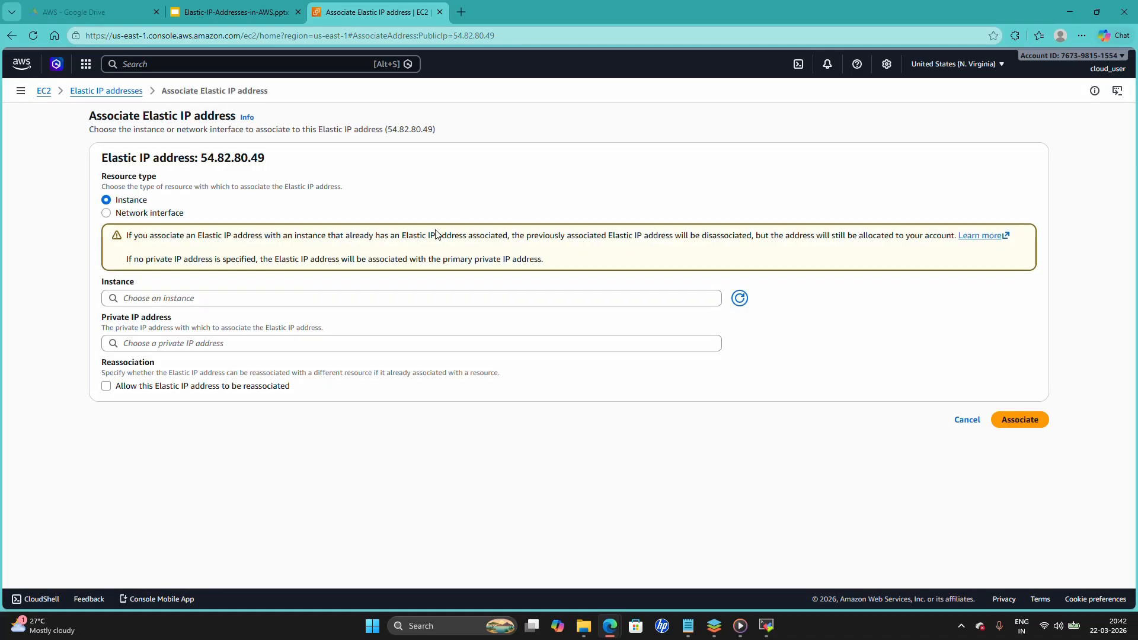
{"action": "left_click", "coordinate": [234, 298]}
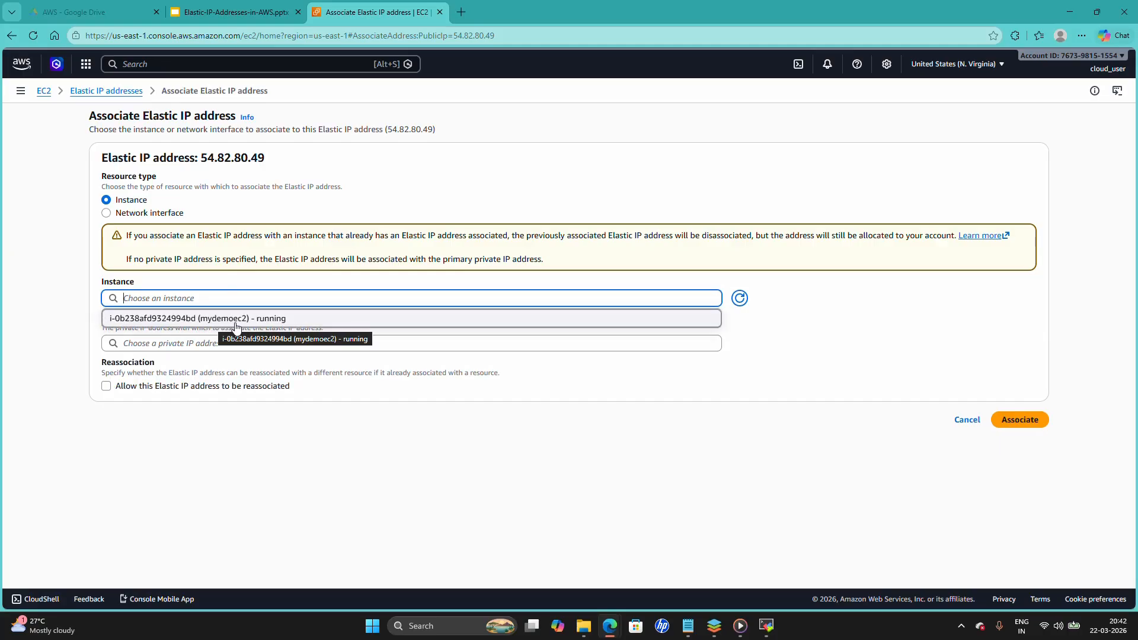
{"action": "left_click", "coordinate": [245, 320]}
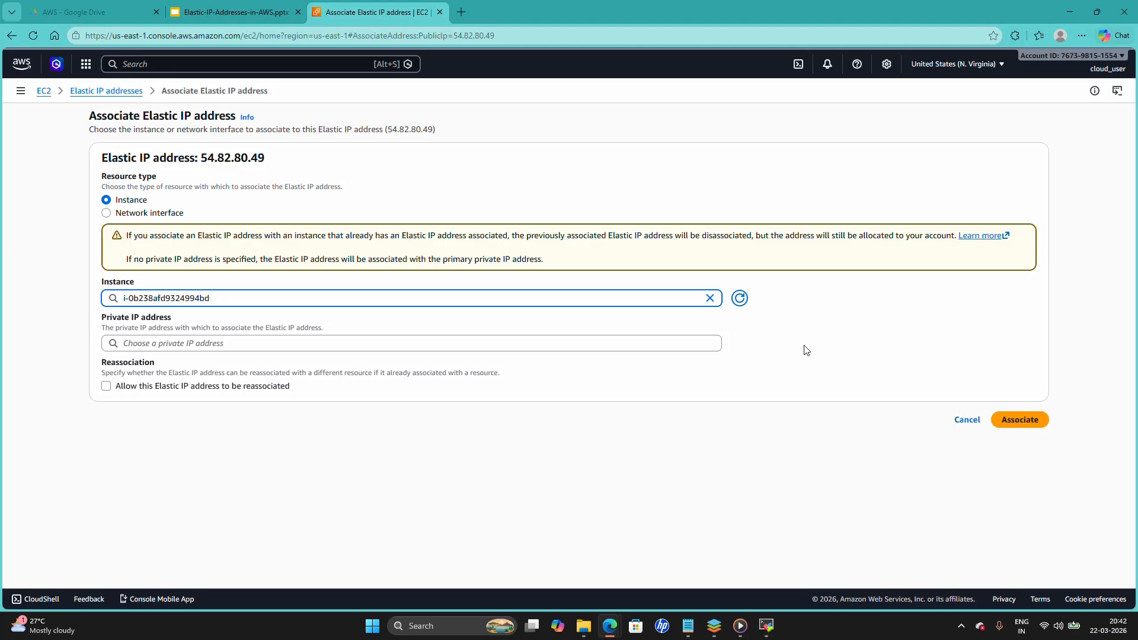
{"action": "left_click", "coordinate": [1015, 426]}
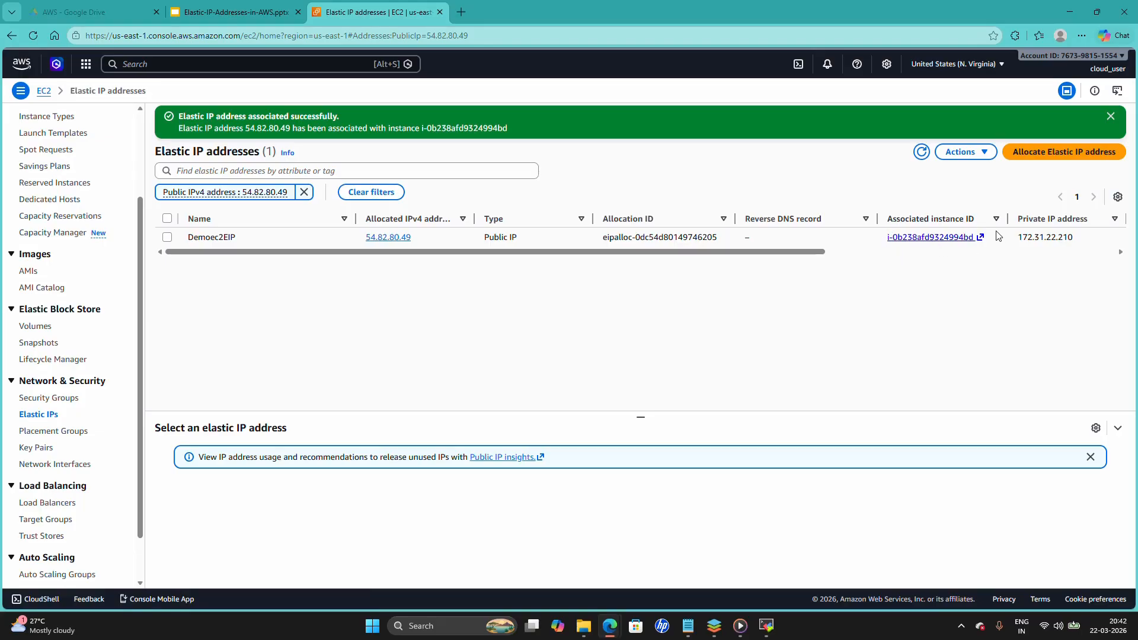
Review the private IP, association and allocated IPv4 address columns of Demoec2EIP in the Elastic IP list.
{"action": "double_click", "coordinate": [1031, 237]}
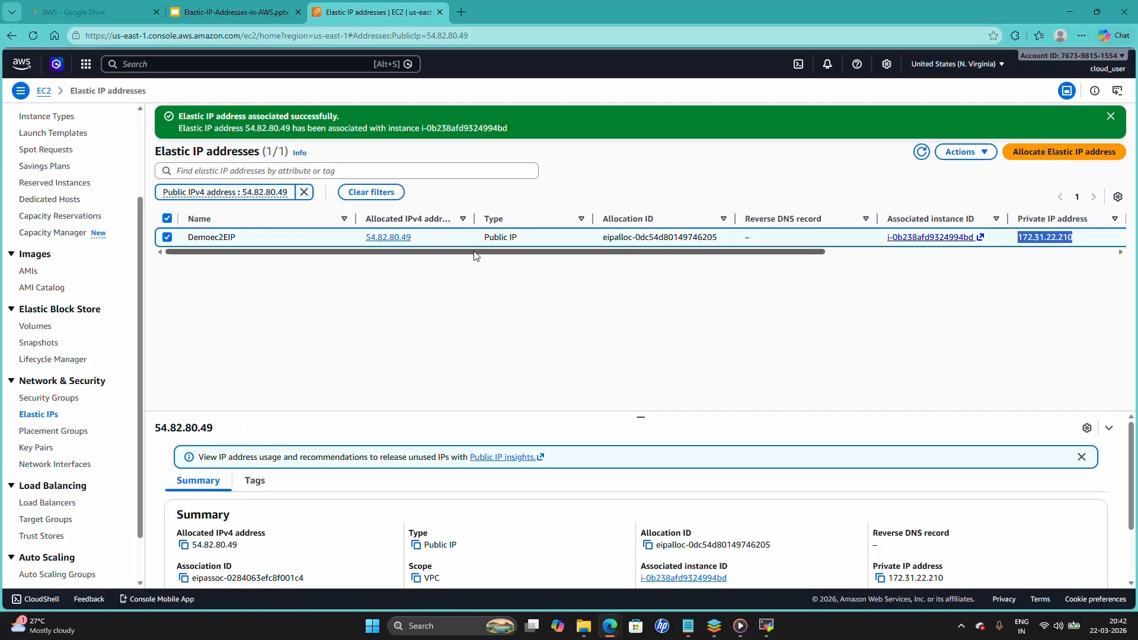
{"action": "left_click_drag", "start_coordinate": [508, 252], "coordinate": [623, 262]}
{"action": "left_click", "coordinate": [631, 262]}
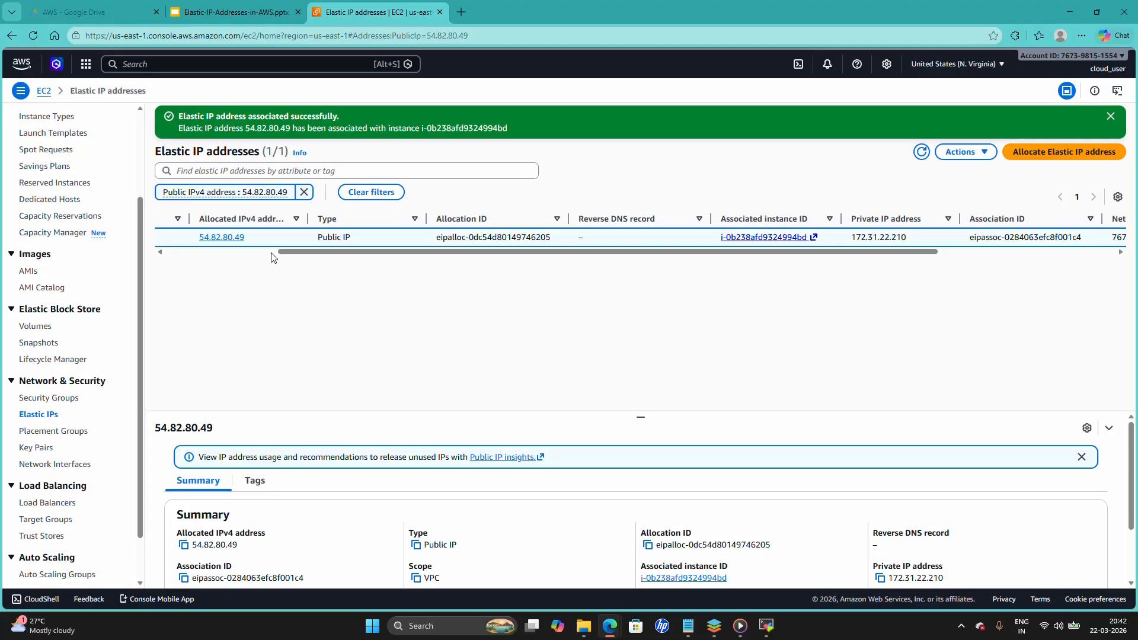
{"action": "left_click_drag", "start_coordinate": [289, 255], "coordinate": [188, 255]}
{"action": "left_click_drag", "start_coordinate": [396, 239], "coordinate": [348, 241]}
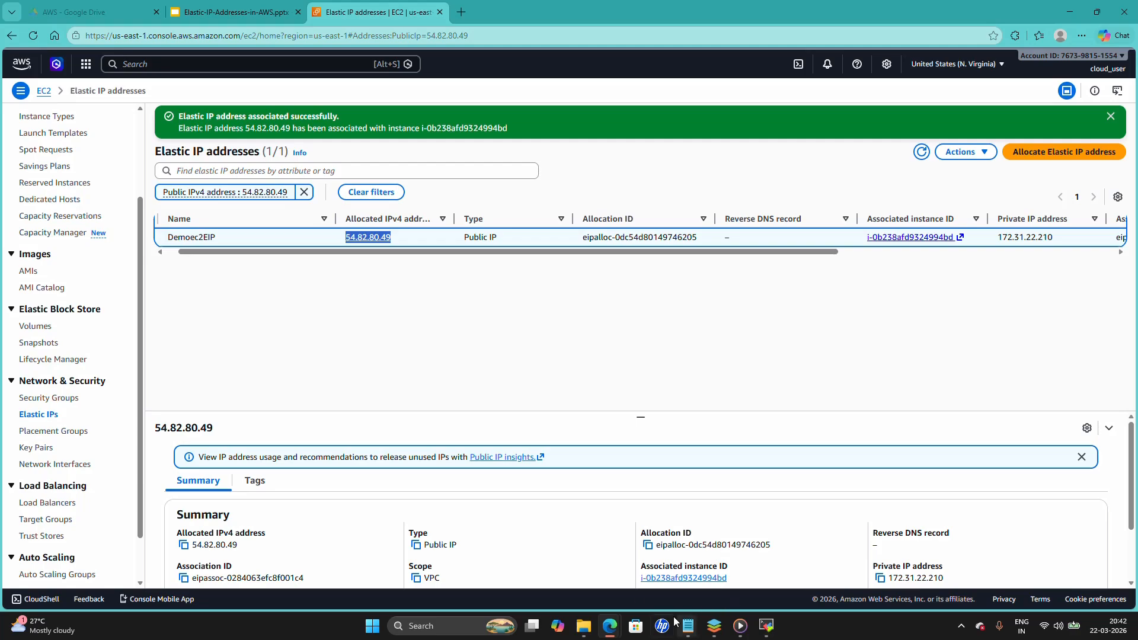
Return to the instances list, refresh it and check the public IPv4 address of mydemoec2.
{"action": "scroll", "coordinate": [43, 156], "scroll_direction": "up", "scroll_amount": 2}
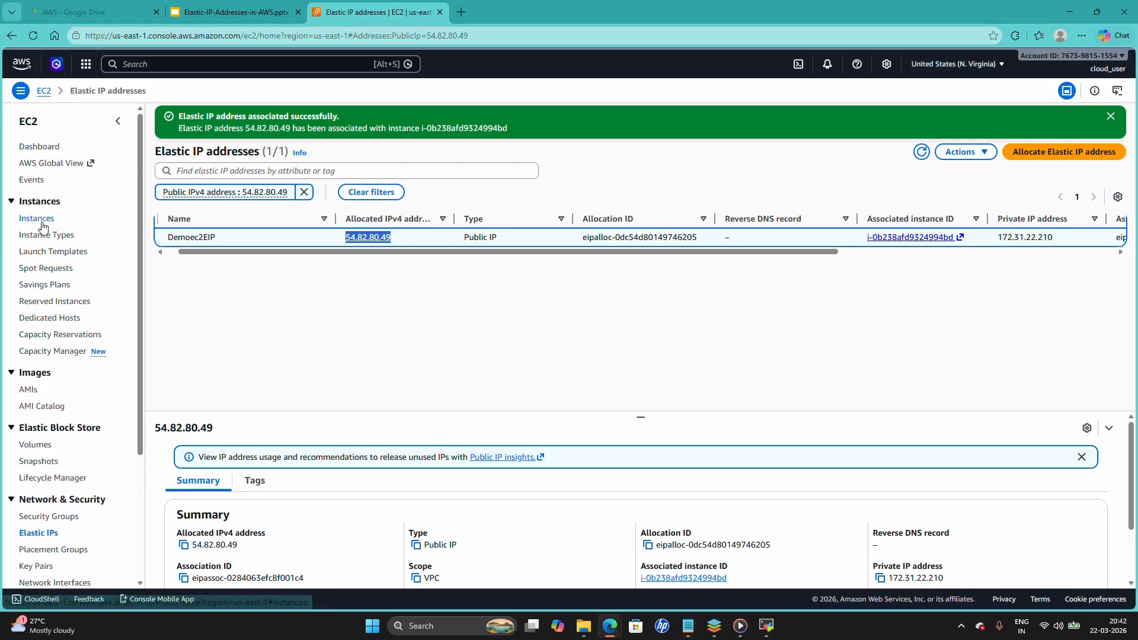
{"action": "left_click", "coordinate": [37, 219]}
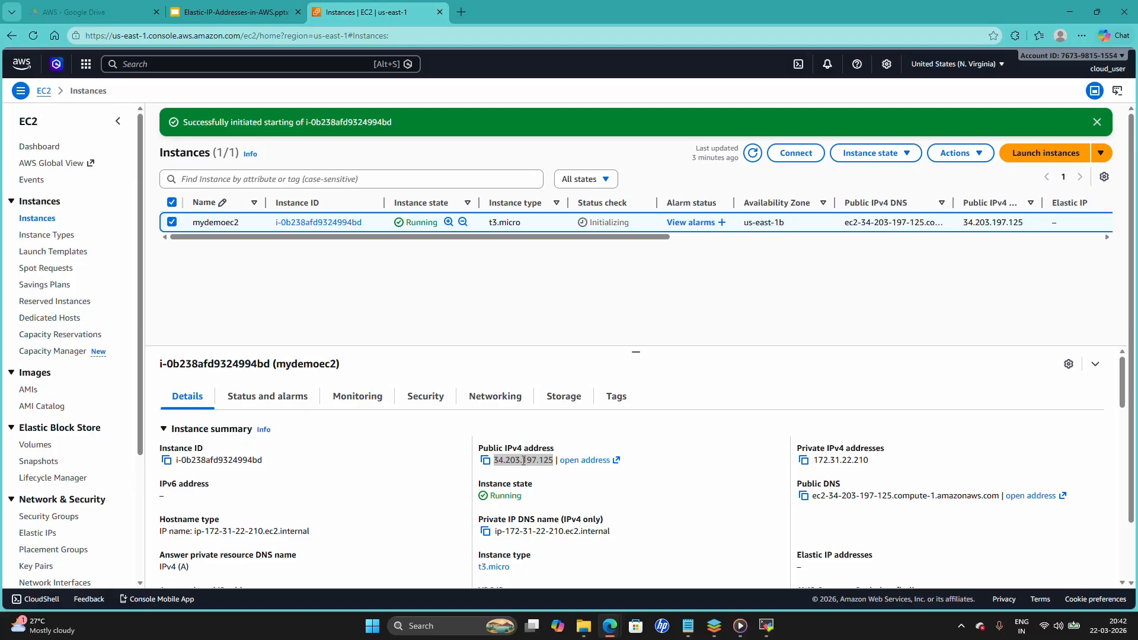
{"action": "left_click", "coordinate": [756, 155]}
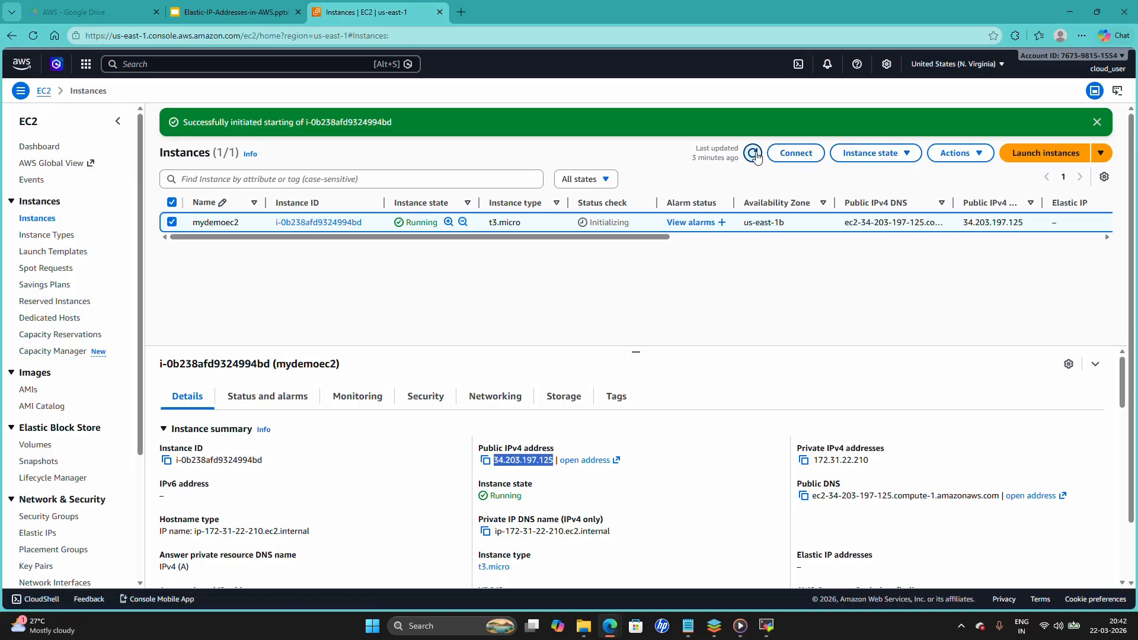
{"action": "double_click", "coordinate": [521, 462]}
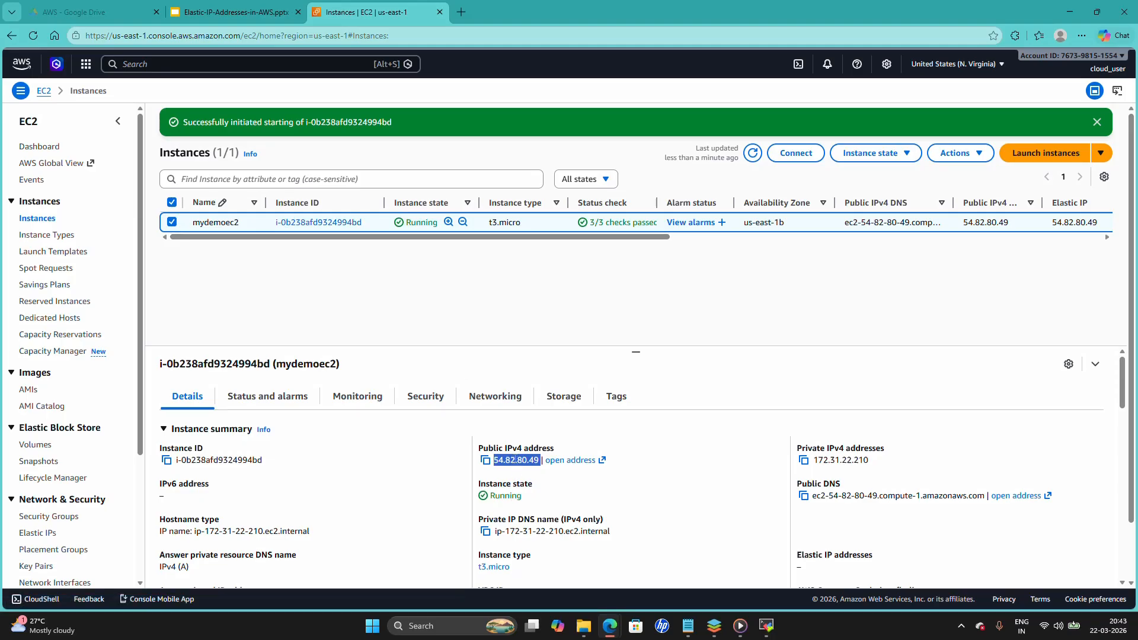
Stop the mydemoec2 instance and refresh the instances list to follow its state.
{"action": "left_click", "coordinate": [878, 153]}
{"action": "left_click", "coordinate": [887, 180]}
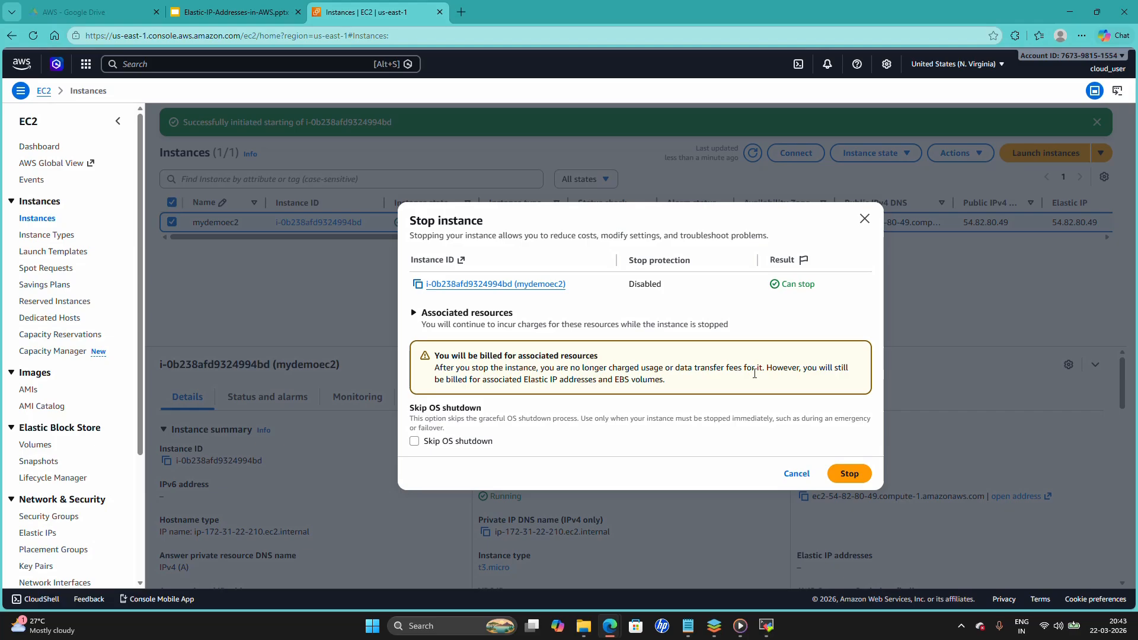
{"action": "left_click", "coordinate": [849, 473]}
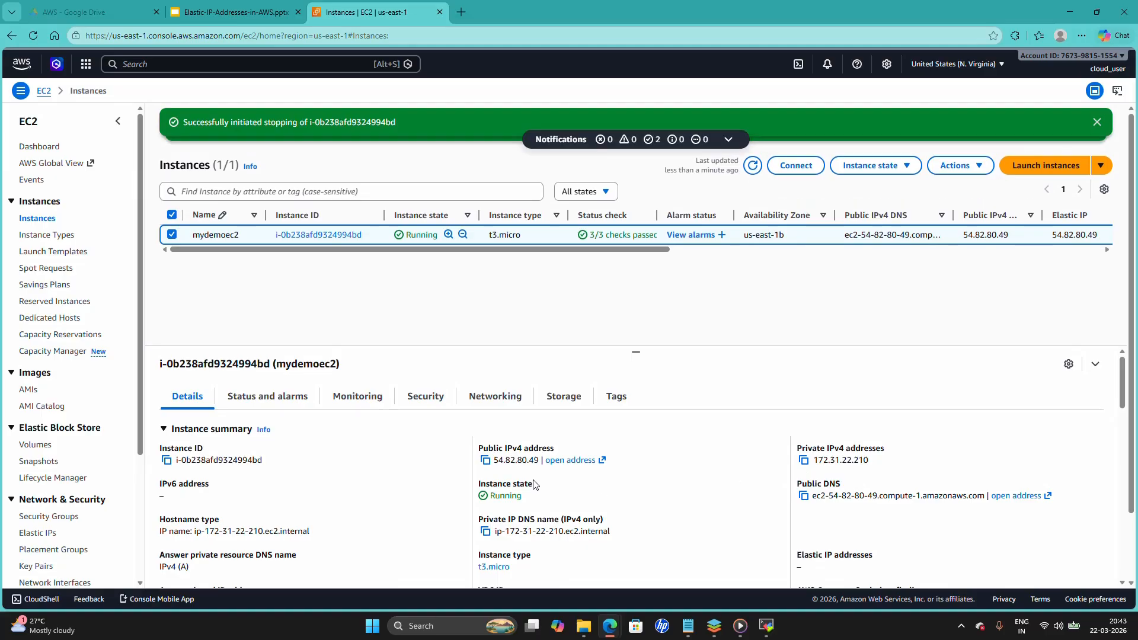
{"action": "left_click", "coordinate": [752, 166]}
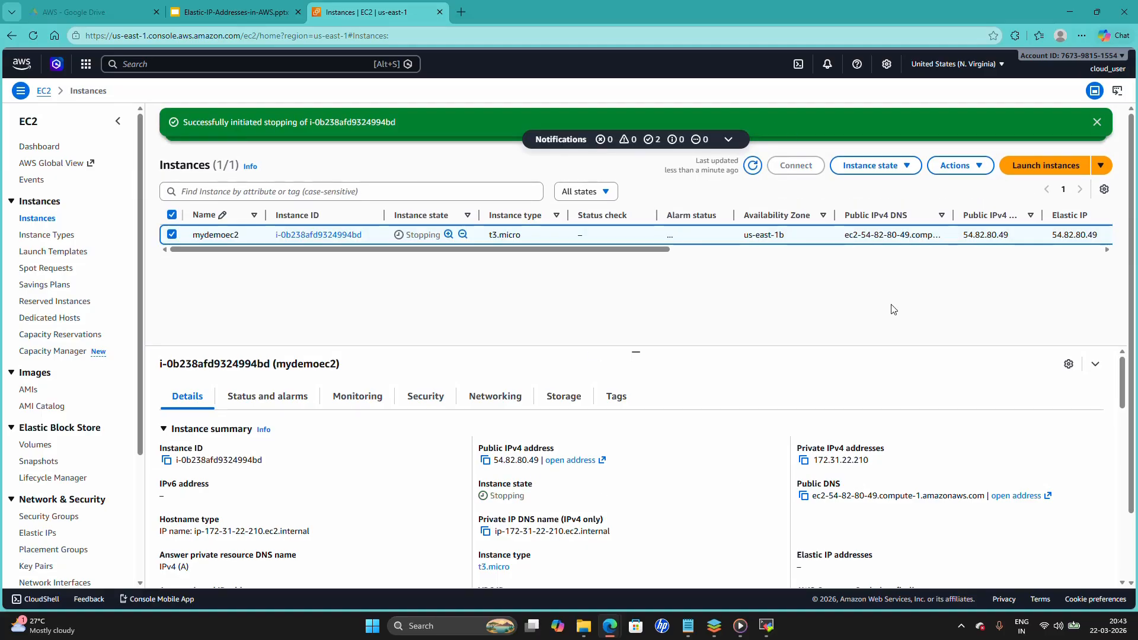
{"action": "left_click", "coordinate": [752, 166]}
Start the mydemoec2 instance again and refresh the list to check its public IPv4 address.
{"action": "left_click", "coordinate": [883, 168]}
{"action": "left_click", "coordinate": [893, 207]}
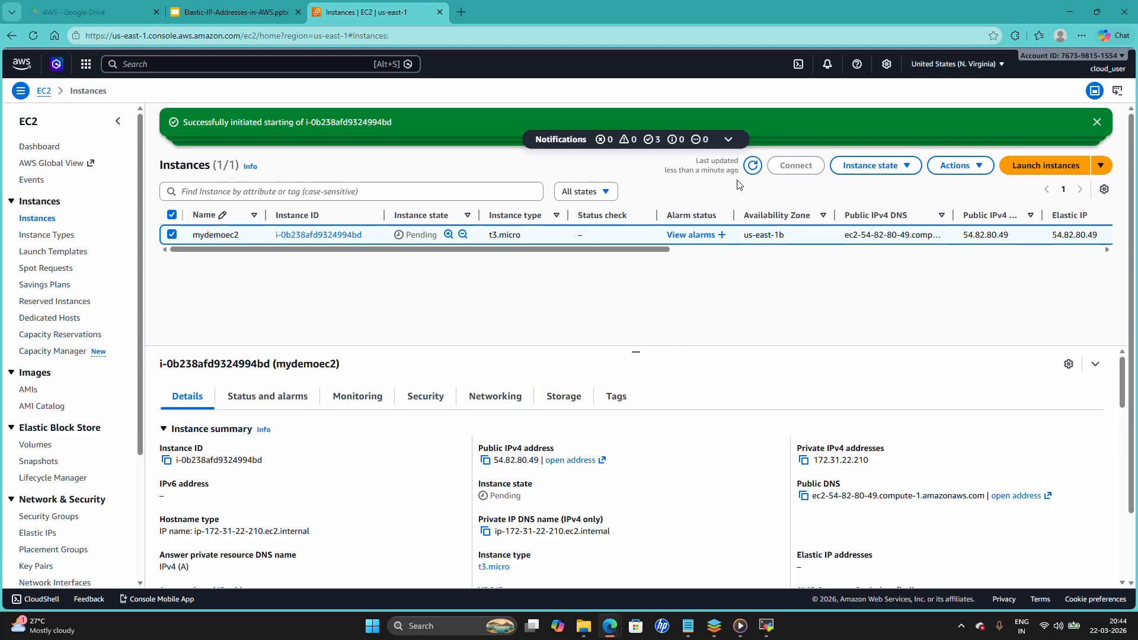
{"action": "left_click", "coordinate": [753, 166]}
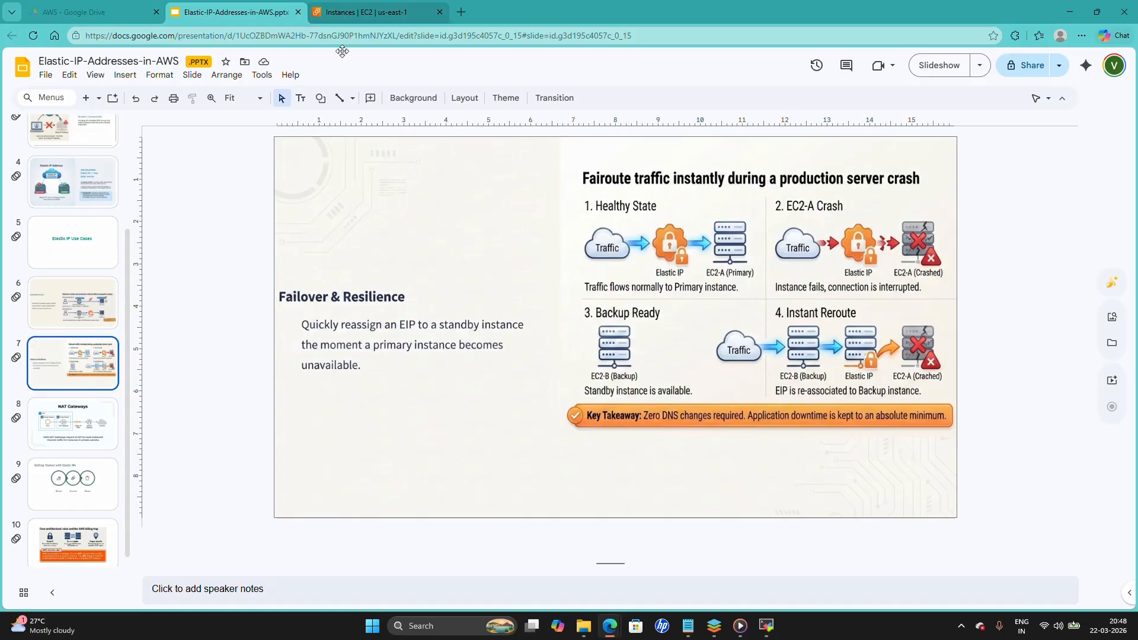
Switch to the EC2 console and begin launching an instance named mydemoec2-backup with the Amazon Linux image.
{"action": "left_click", "coordinate": [378, 16]}
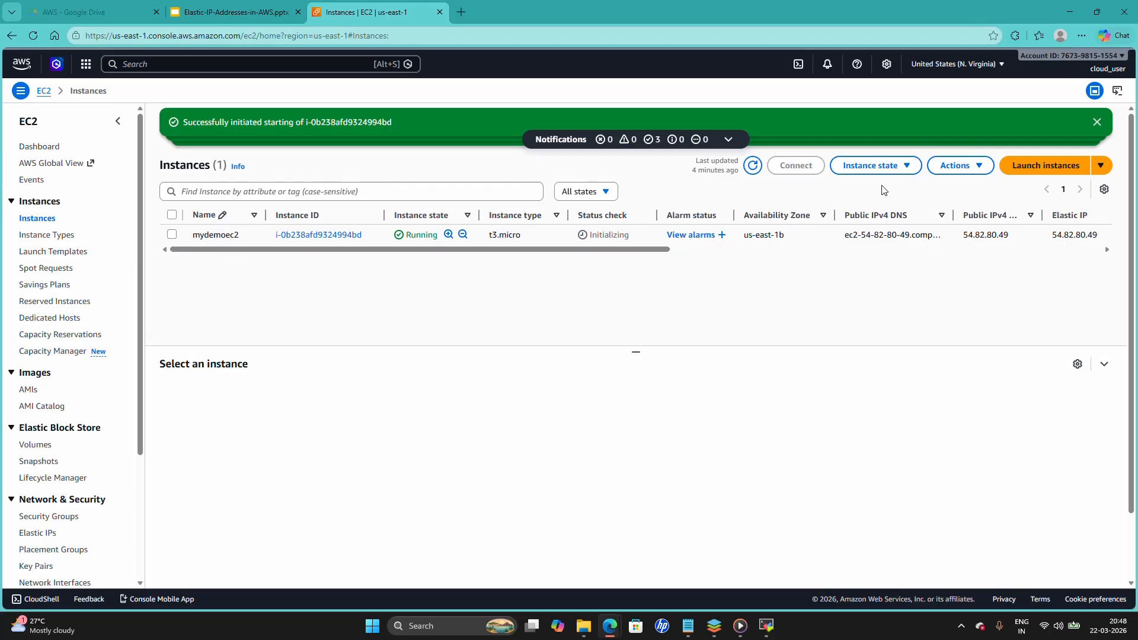
{"action": "left_click", "coordinate": [1025, 172]}
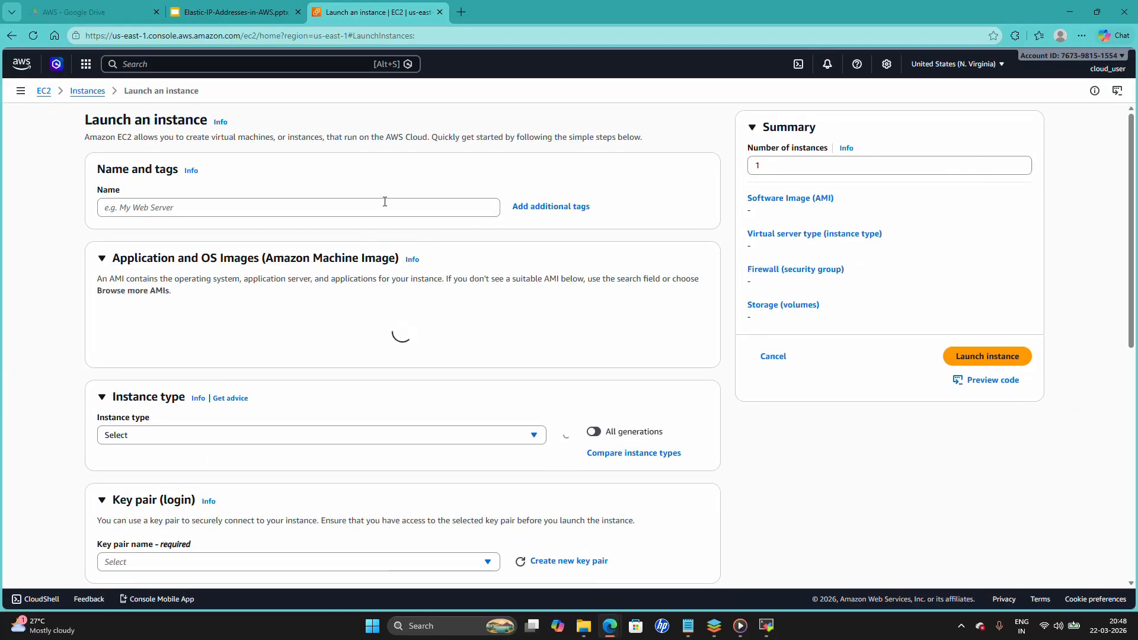
{"action": "left_click", "coordinate": [384, 201]}
{"action": "type", "text": "myde"}
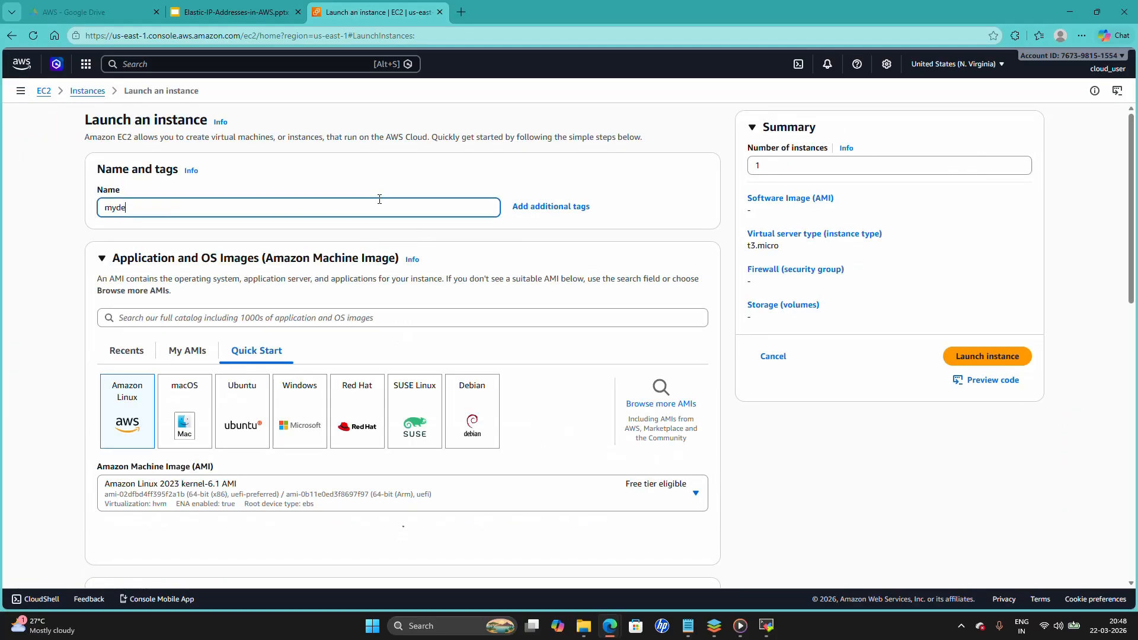
{"action": "type", "text": "moec2-backup"}
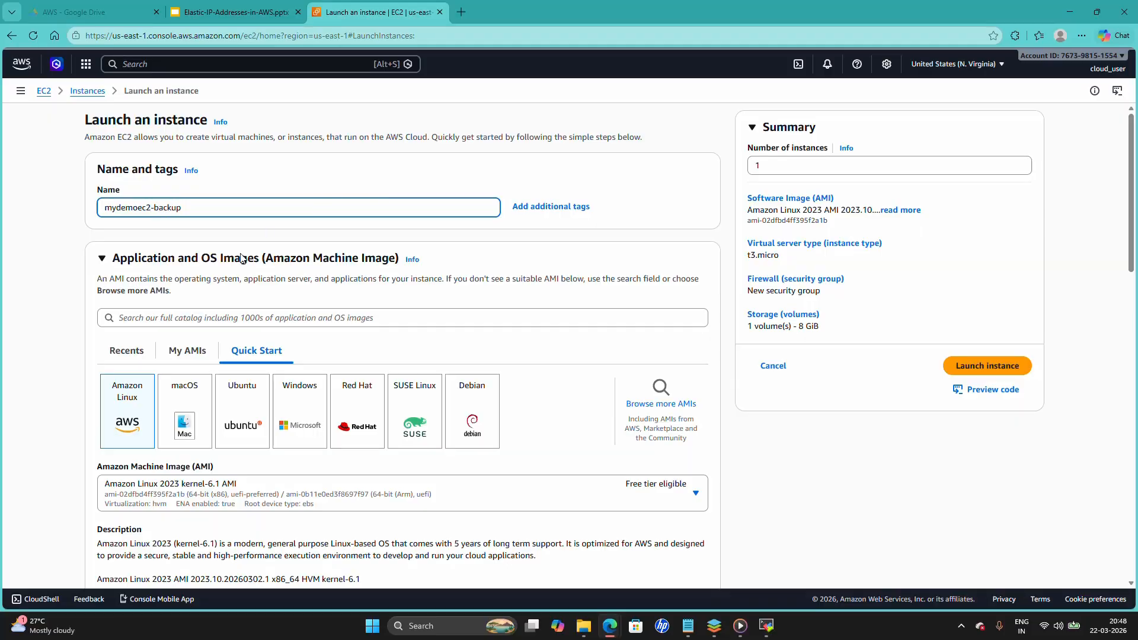
{"action": "left_click", "coordinate": [145, 408]}
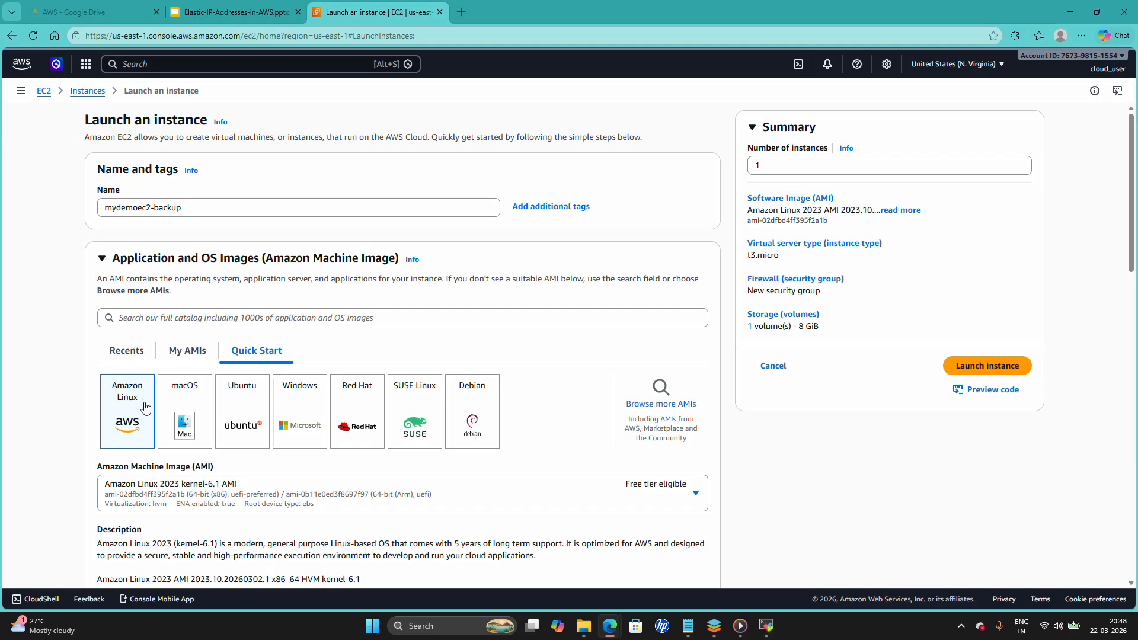
Keep the t3.micro instance type and choose mydemokey as the key pair for the new instance.
{"action": "scroll", "coordinate": [144, 407], "scroll_direction": "down", "scroll_amount": 4}
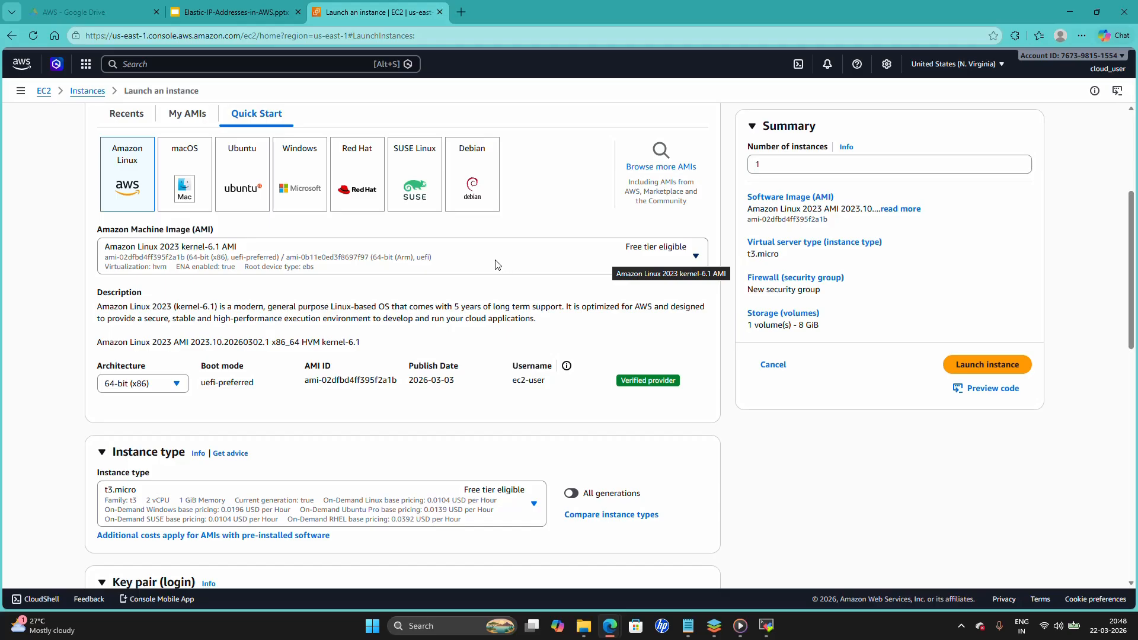
{"action": "scroll", "coordinate": [545, 339], "scroll_direction": "down", "scroll_amount": 4}
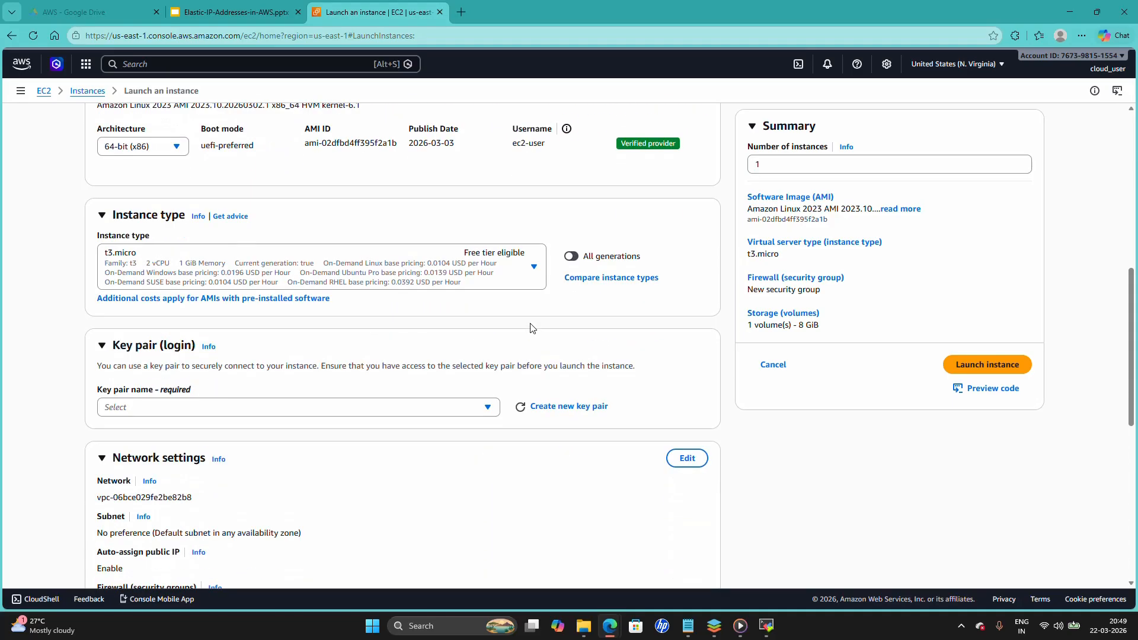
{"action": "scroll", "coordinate": [532, 328], "scroll_direction": "down", "scroll_amount": 1}
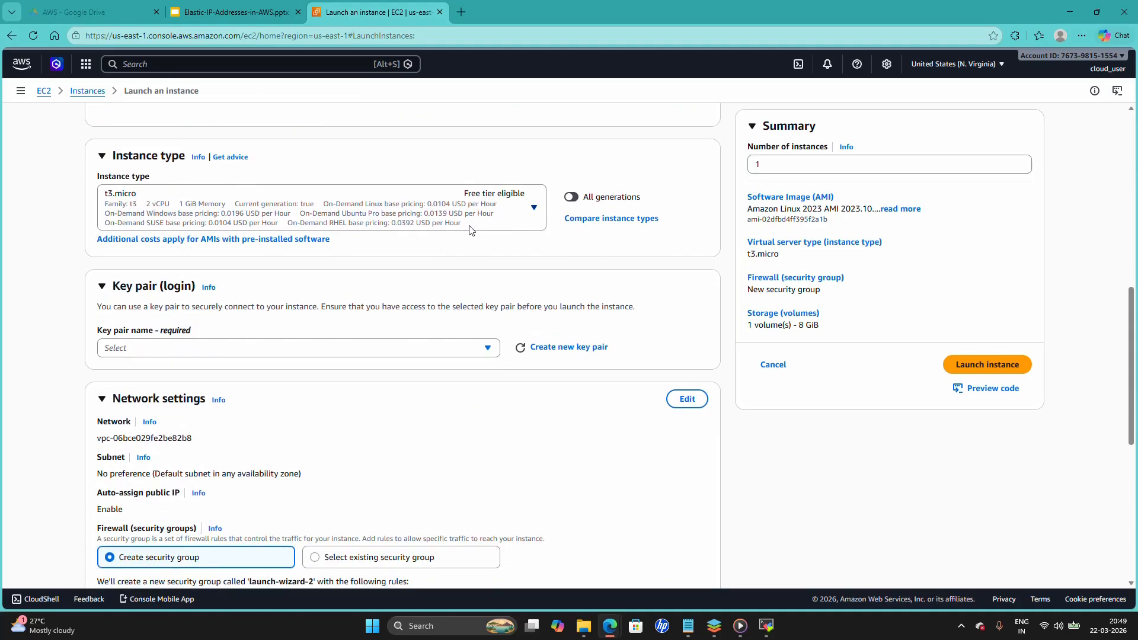
{"action": "left_click", "coordinate": [437, 349]}
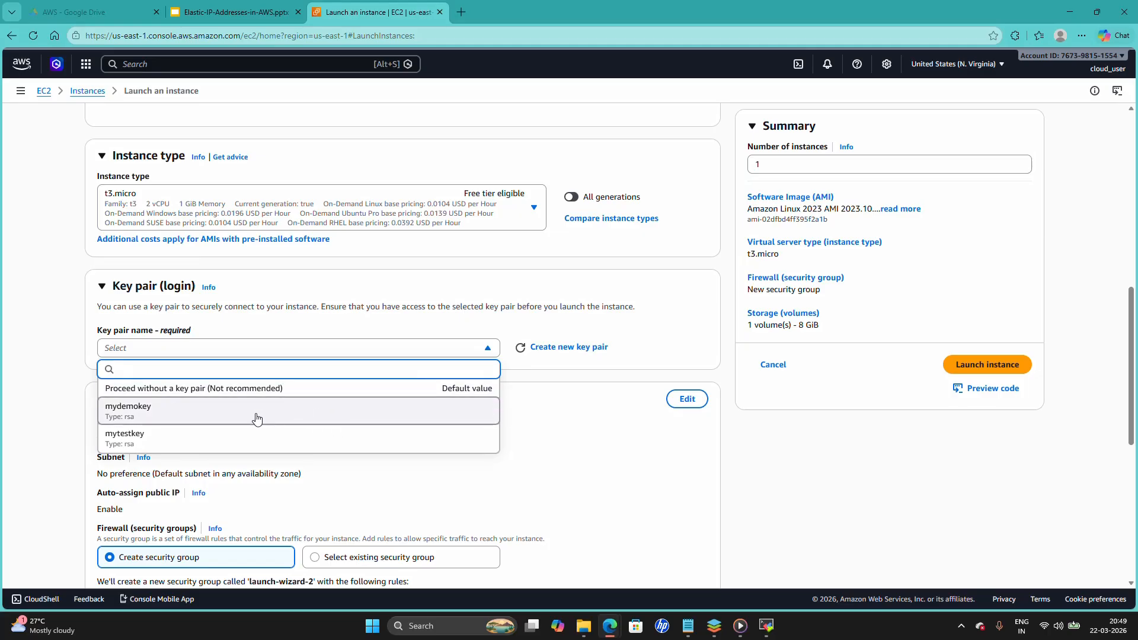
{"action": "left_click", "coordinate": [222, 417]}
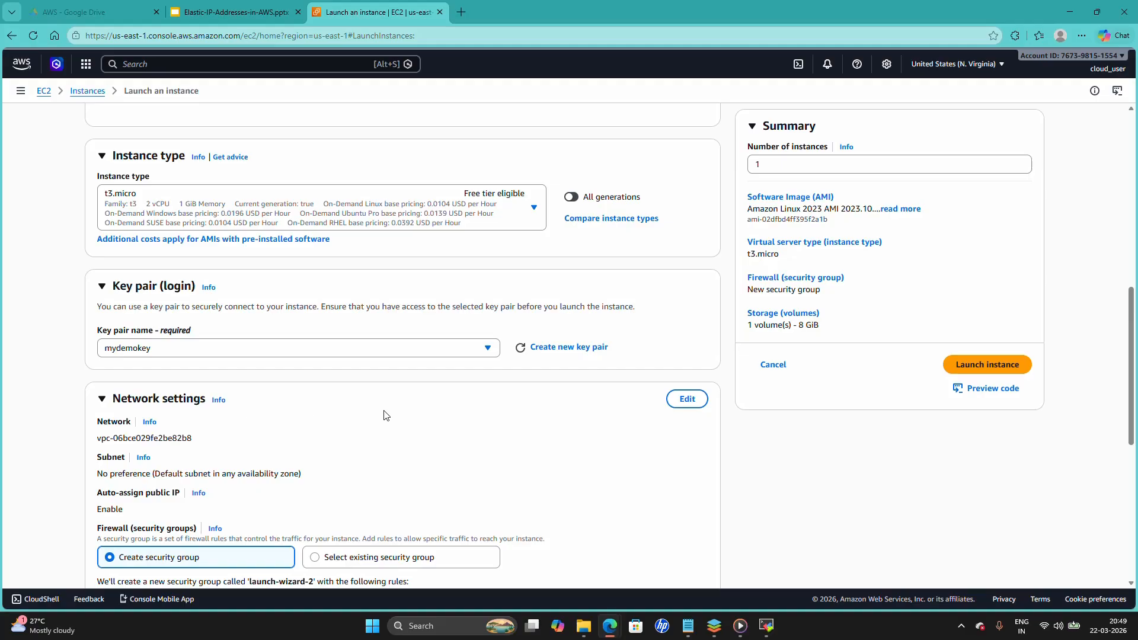
Review the default network and storage settings and launch the mydemoec2-backup instance.
{"action": "scroll", "coordinate": [386, 415], "scroll_direction": "down", "scroll_amount": 7}
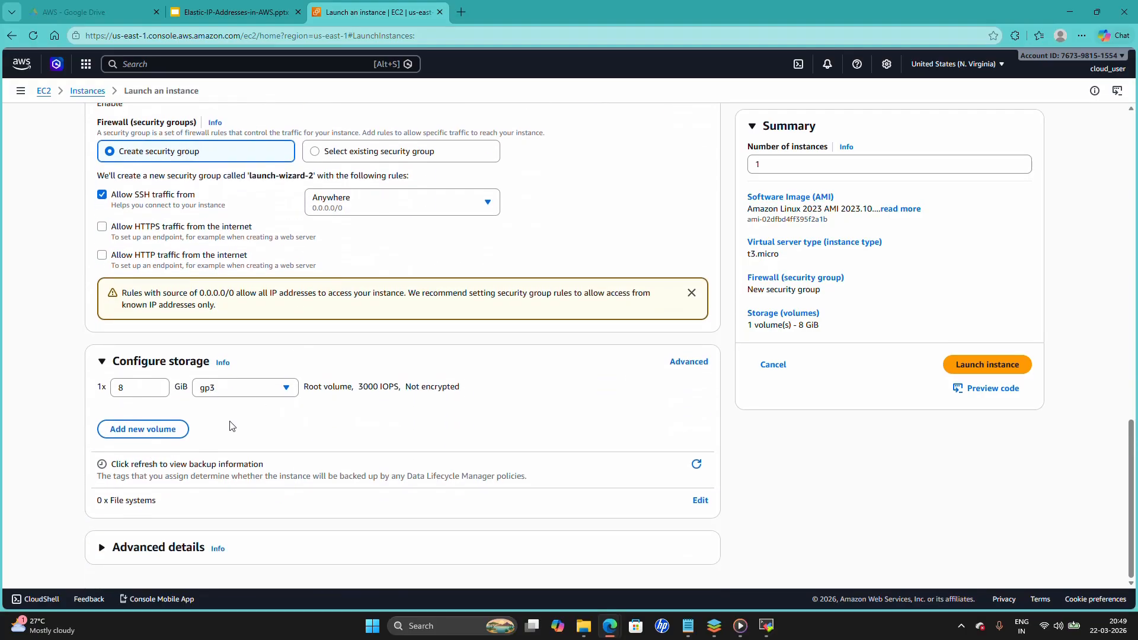
{"action": "scroll", "coordinate": [650, 373], "scroll_direction": "up", "scroll_amount": 4}
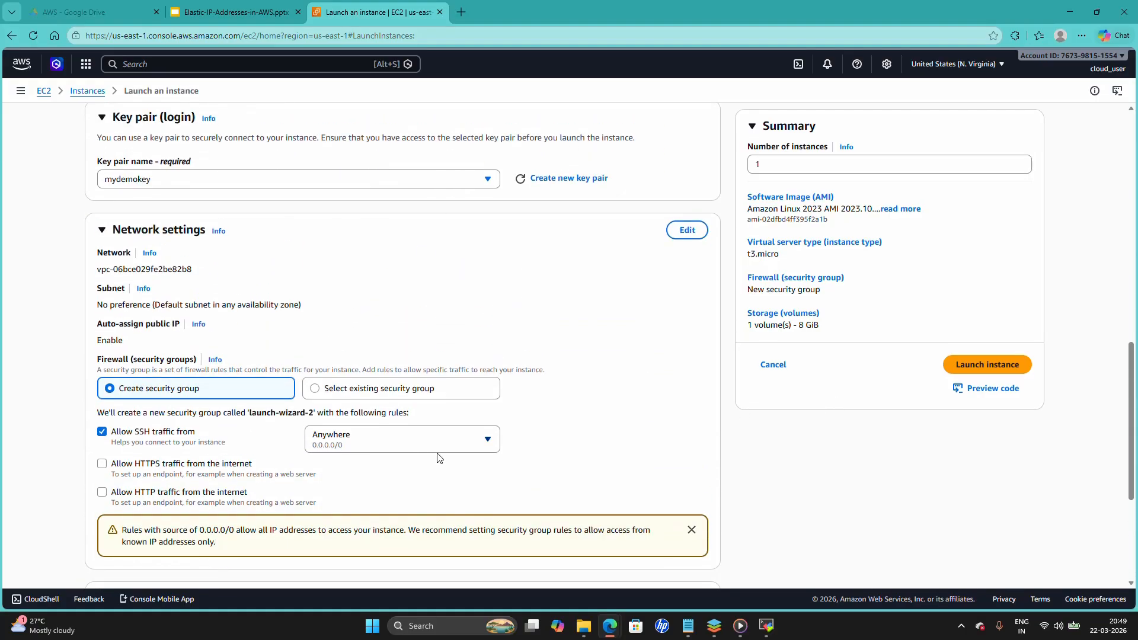
{"action": "scroll", "coordinate": [752, 374], "scroll_direction": "up", "scroll_amount": 4}
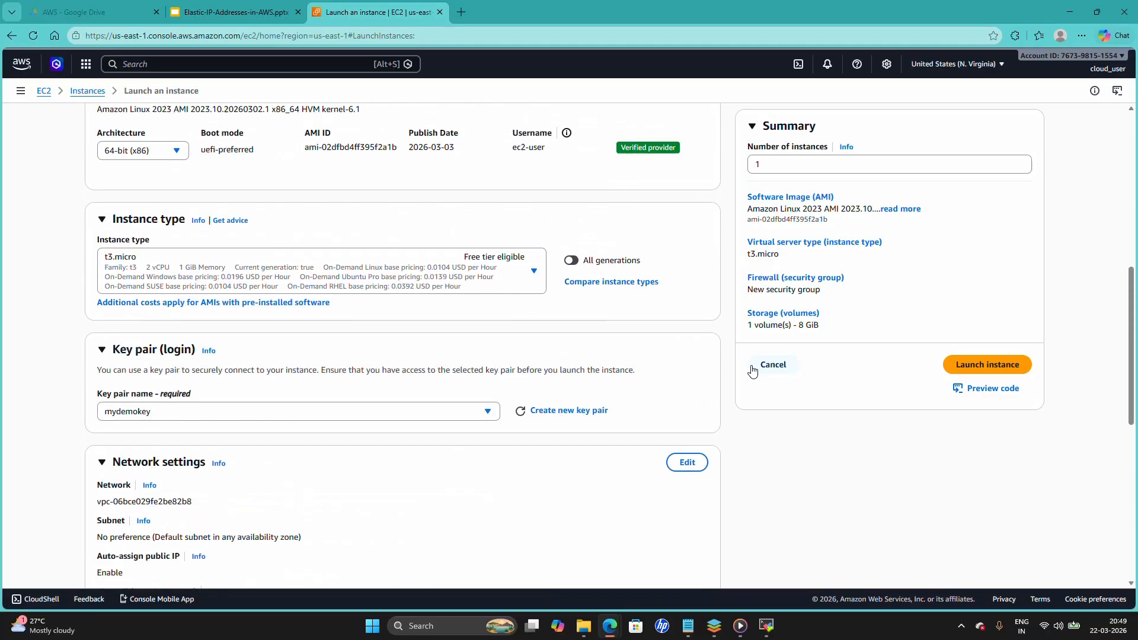
{"action": "scroll", "coordinate": [544, 352], "scroll_direction": "down", "scroll_amount": 5}
{"action": "scroll", "coordinate": [544, 352], "scroll_direction": "down", "scroll_amount": 3}
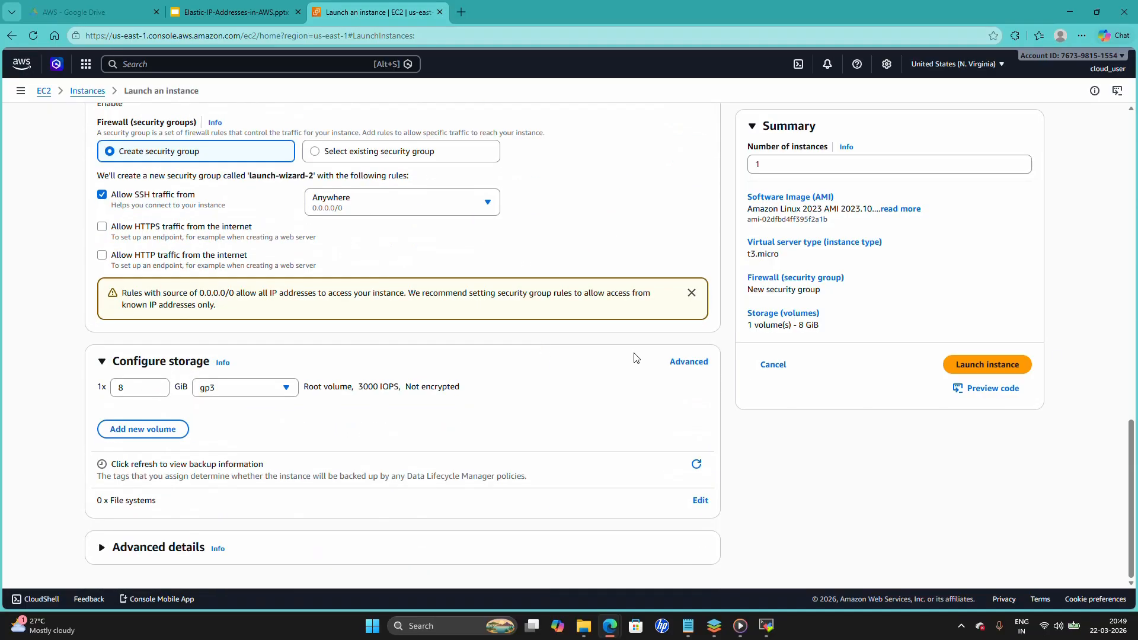
{"action": "left_click", "coordinate": [987, 366]}
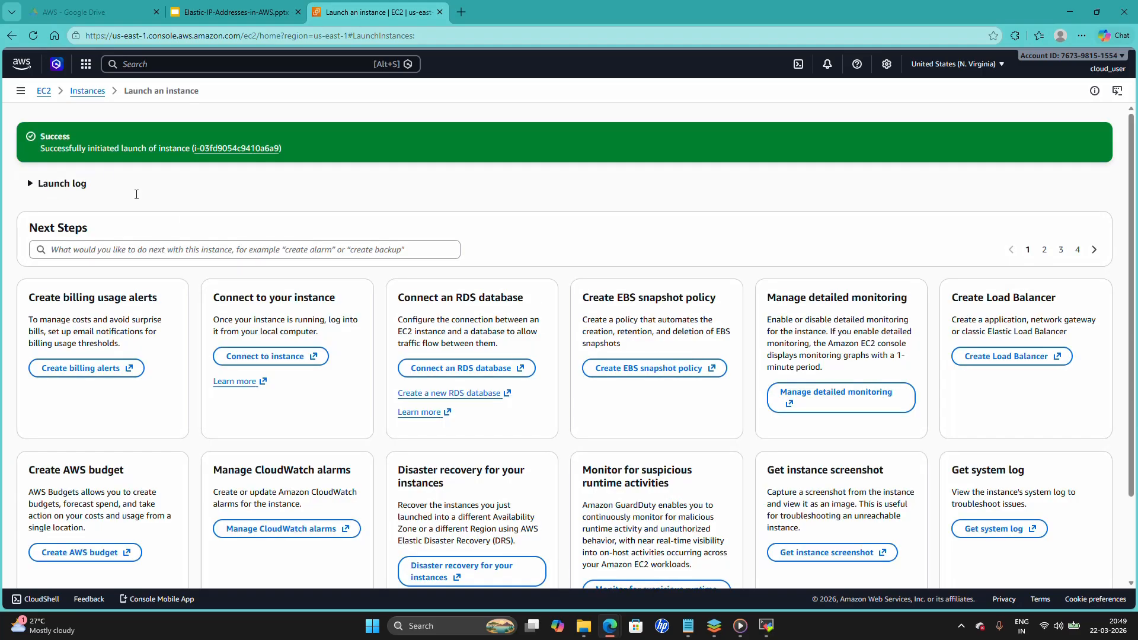
Widen the Name column in the refreshed instances list and check the public IPv4 address of mydemoec2.
{"action": "left_click", "coordinate": [105, 93]}
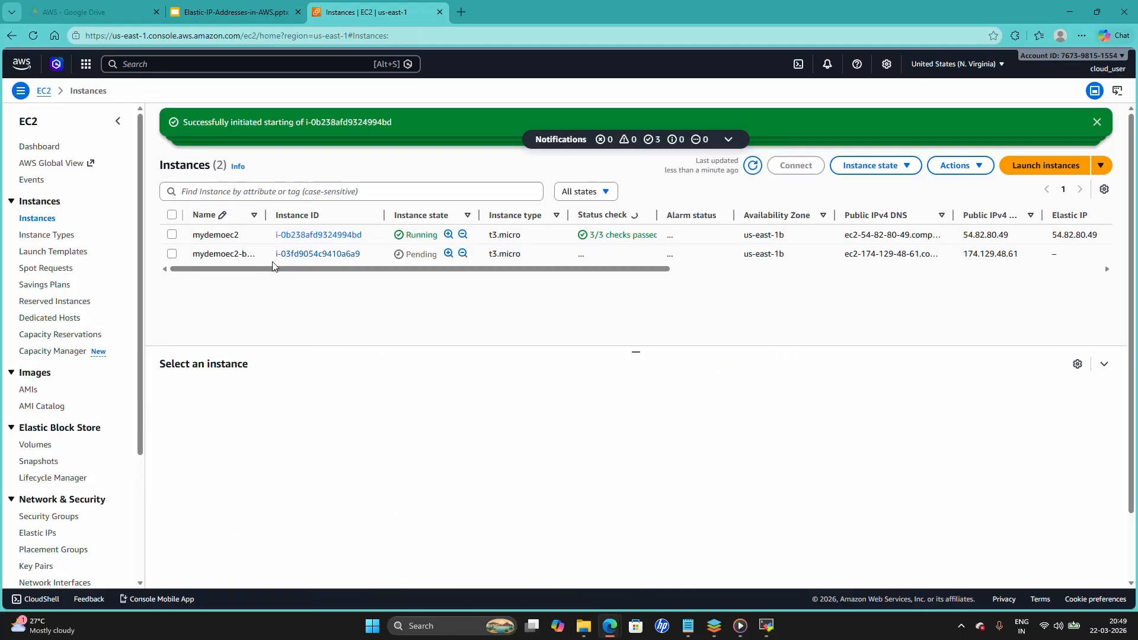
{"action": "left_click_drag", "start_coordinate": [260, 217], "coordinate": [305, 216]}
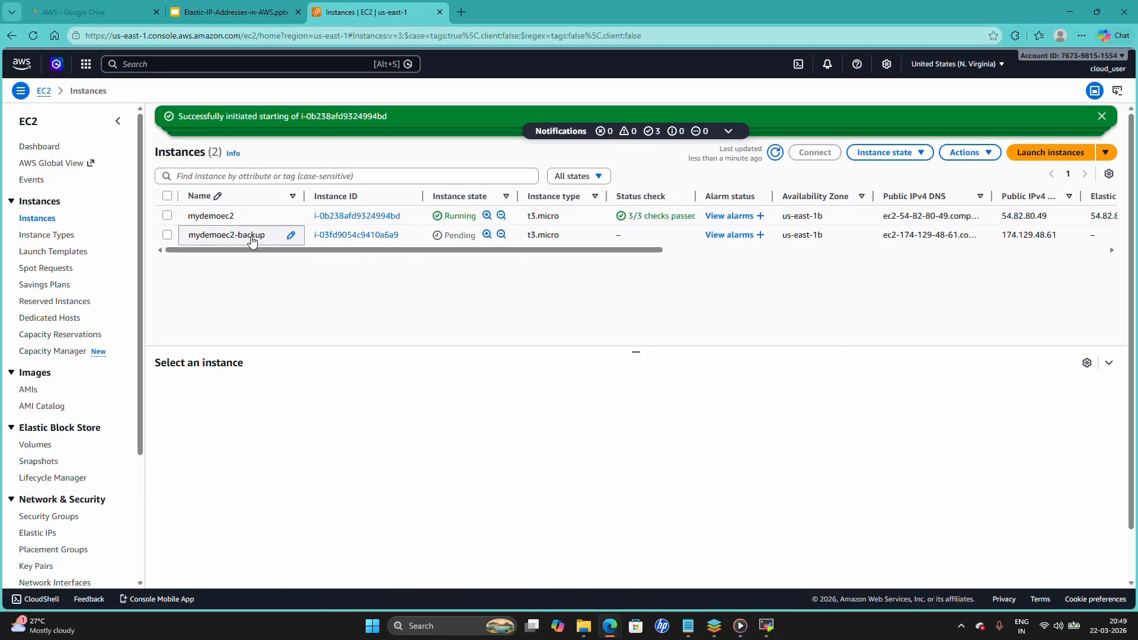
{"action": "left_click", "coordinate": [775, 153]}
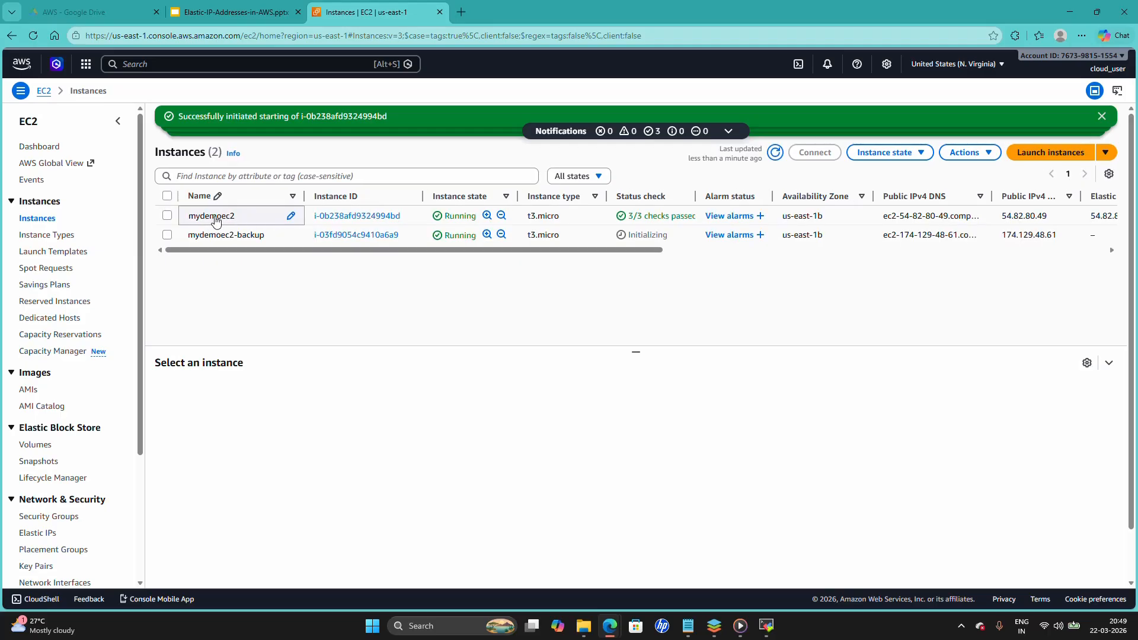
{"action": "left_click", "coordinate": [168, 217]}
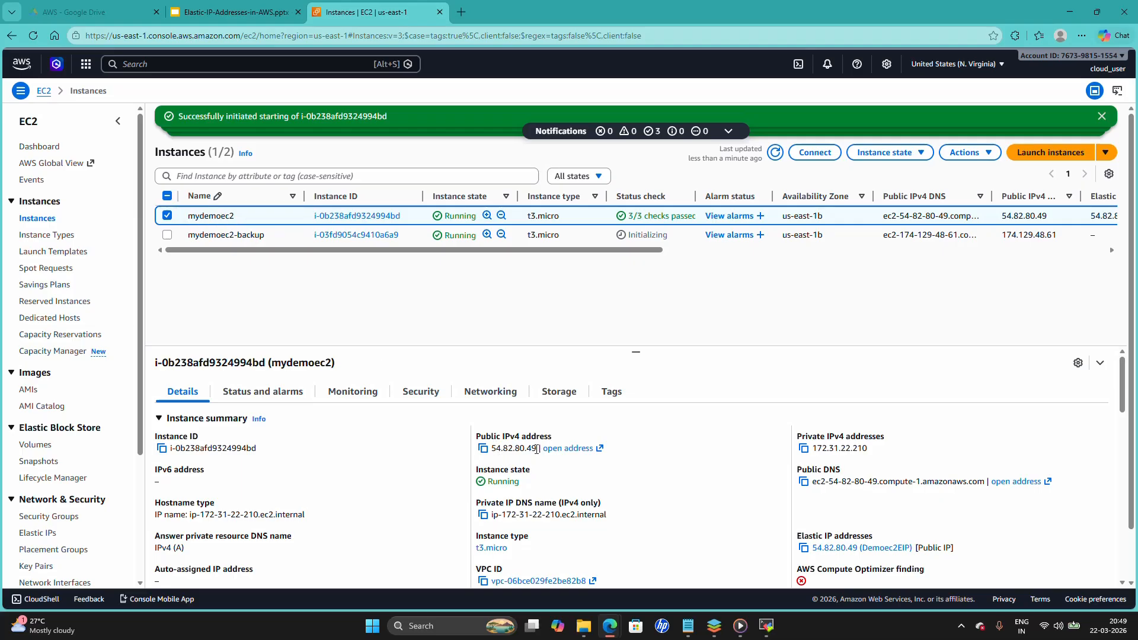
{"action": "left_click_drag", "start_coordinate": [536, 448], "coordinate": [490, 449]}
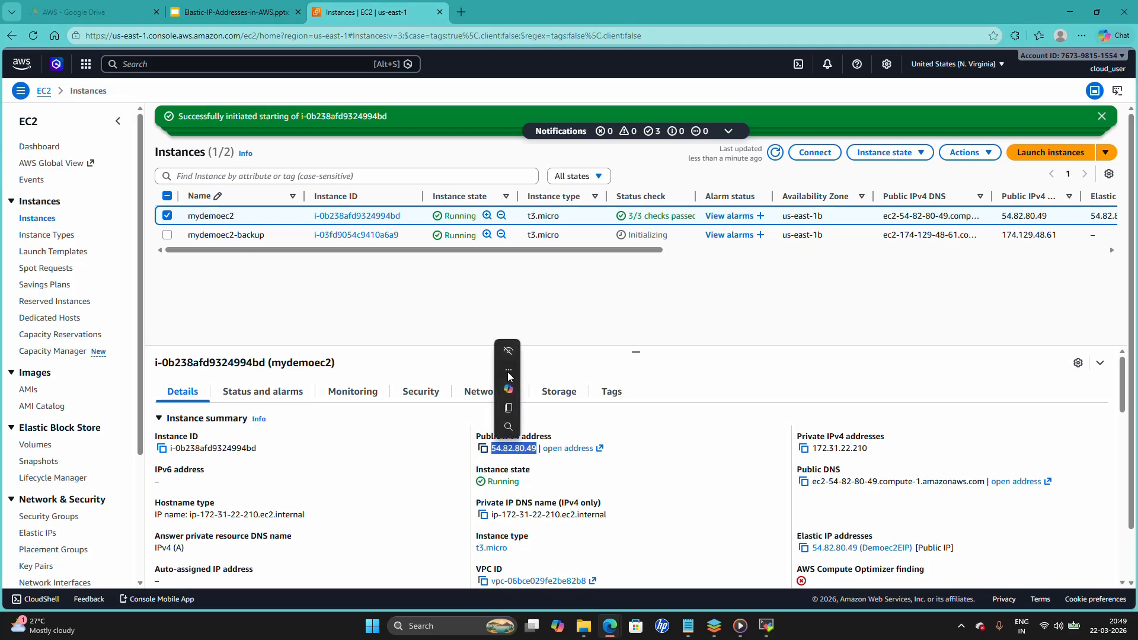
Disassociate the Demoec2EIP Elastic IP address from the mydemoec2 instance, checking the instance ID before confirming.
{"action": "scroll", "coordinate": [68, 323], "scroll_direction": "down", "scroll_amount": 5}
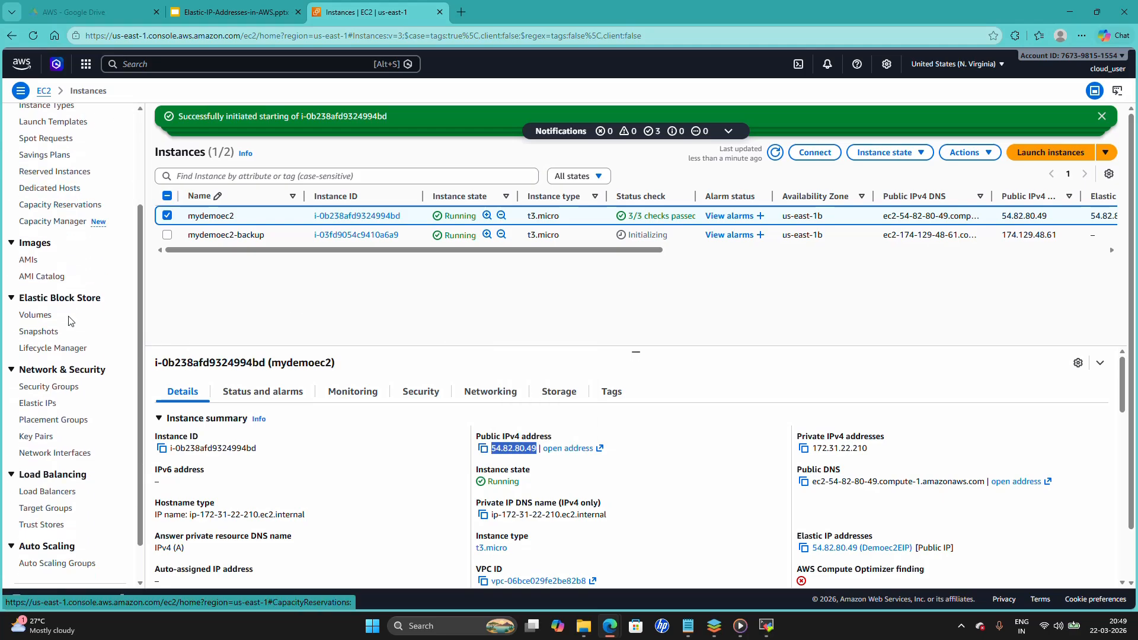
{"action": "left_click", "coordinate": [47, 359]}
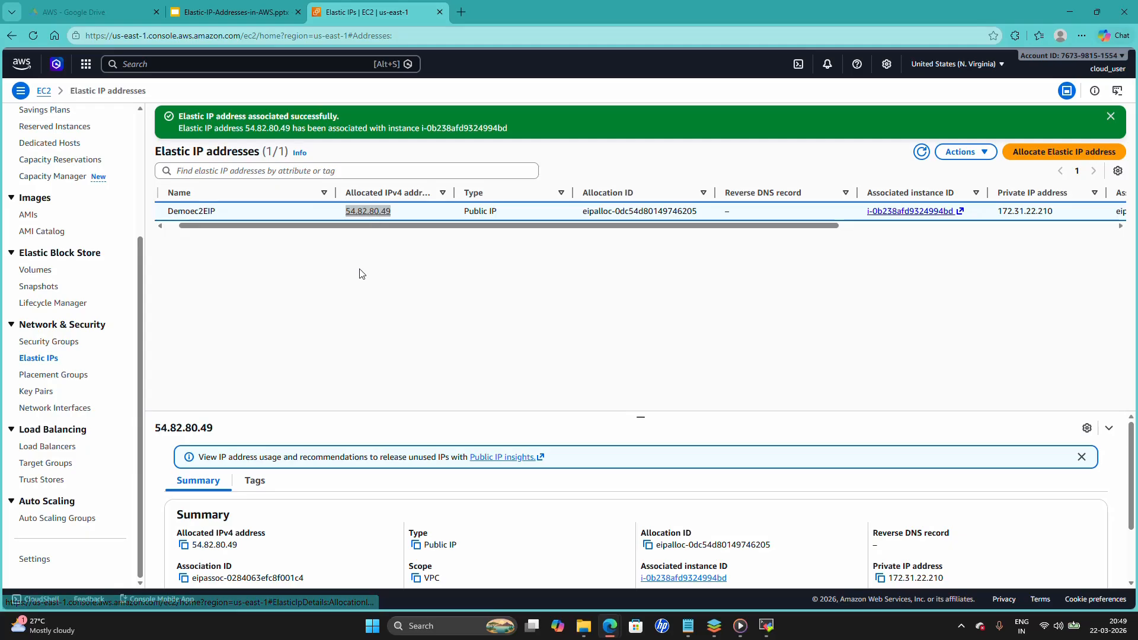
{"action": "left_click_drag", "start_coordinate": [331, 227], "coordinate": [292, 226]}
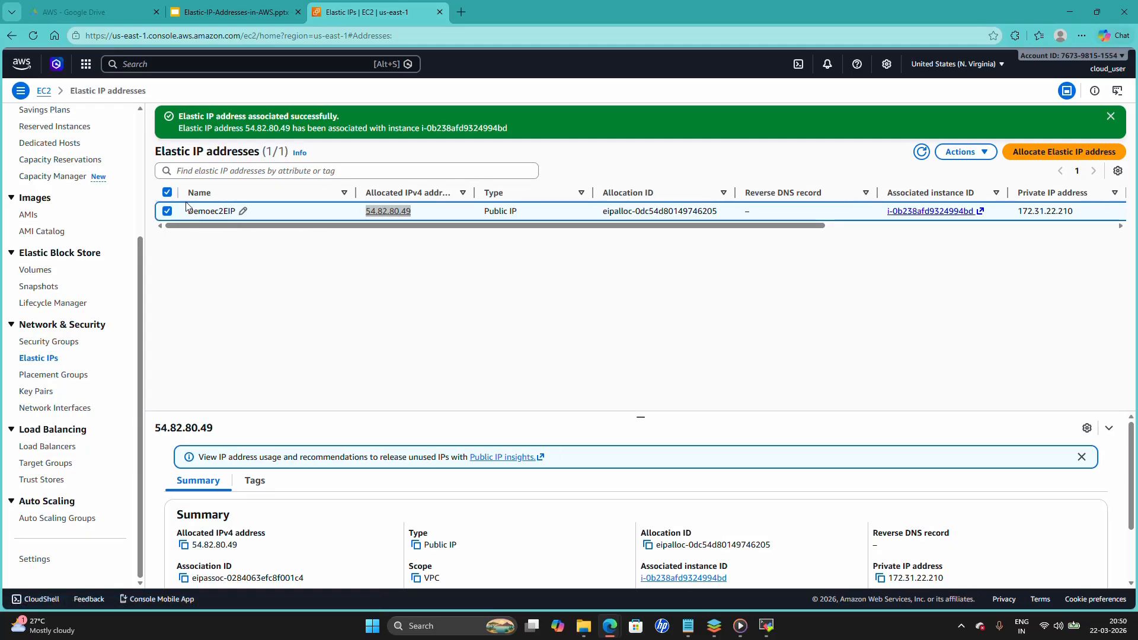
{"action": "left_click", "coordinate": [169, 195]}
{"action": "left_click", "coordinate": [168, 194]}
{"action": "left_click", "coordinate": [967, 153]}
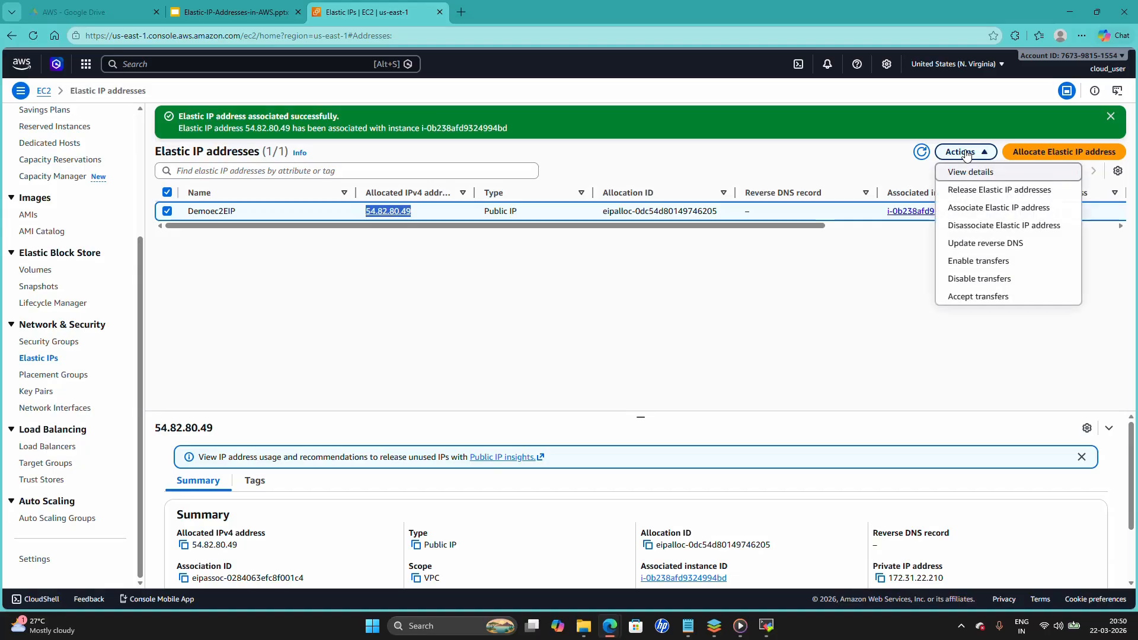
{"action": "left_click", "coordinate": [1013, 232]}
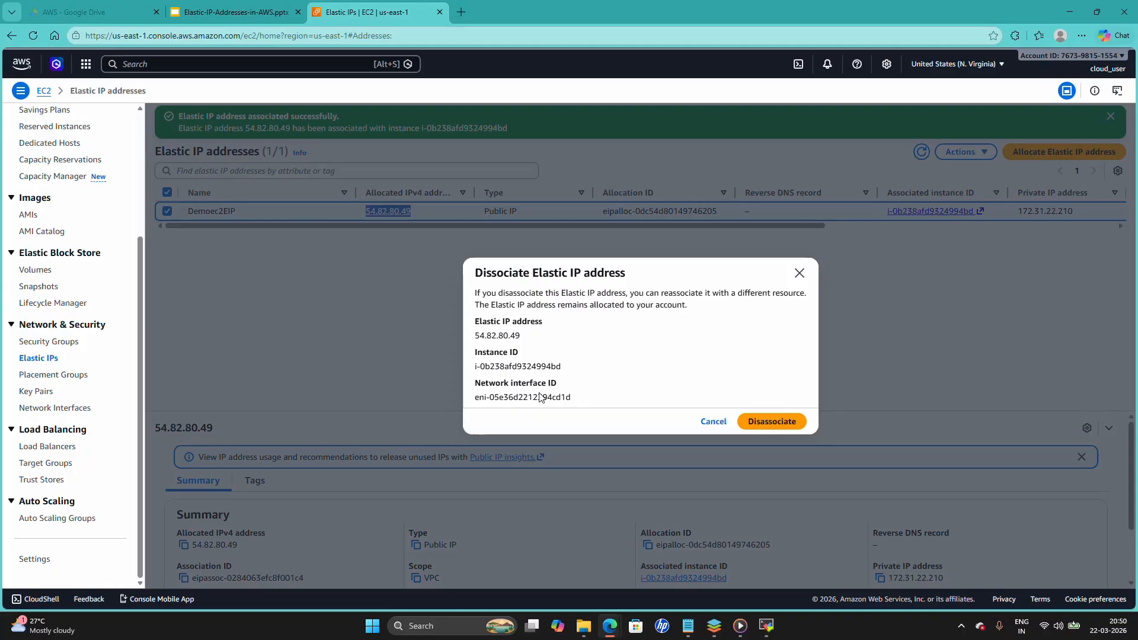
{"action": "double_click", "coordinate": [523, 366]}
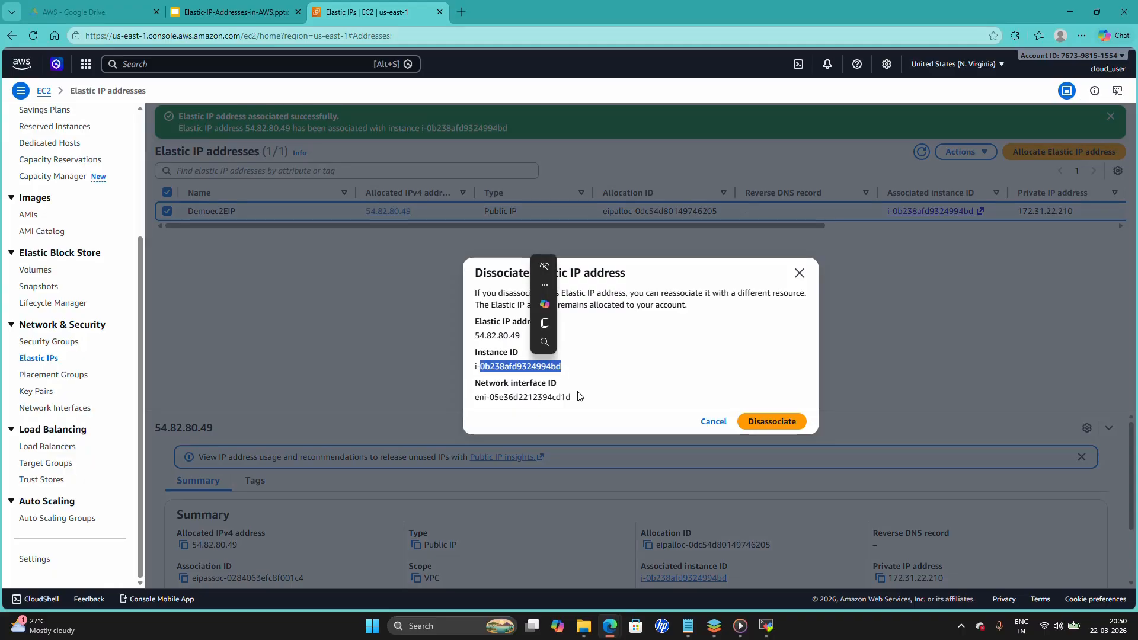
{"action": "left_click", "coordinate": [606, 380]}
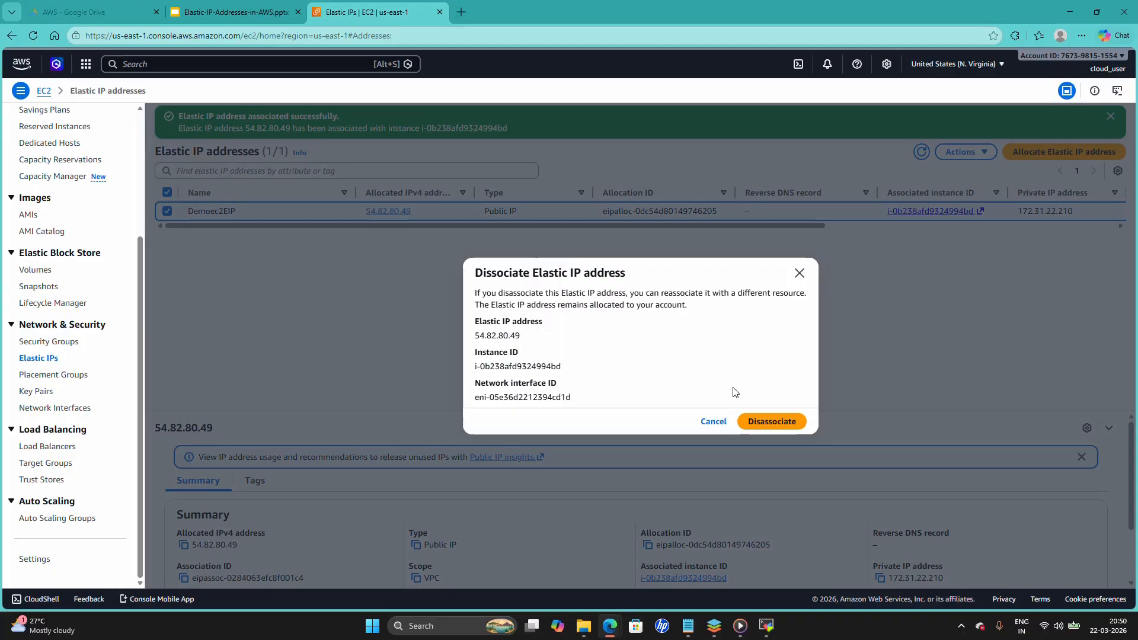
{"action": "left_click", "coordinate": [763, 428]}
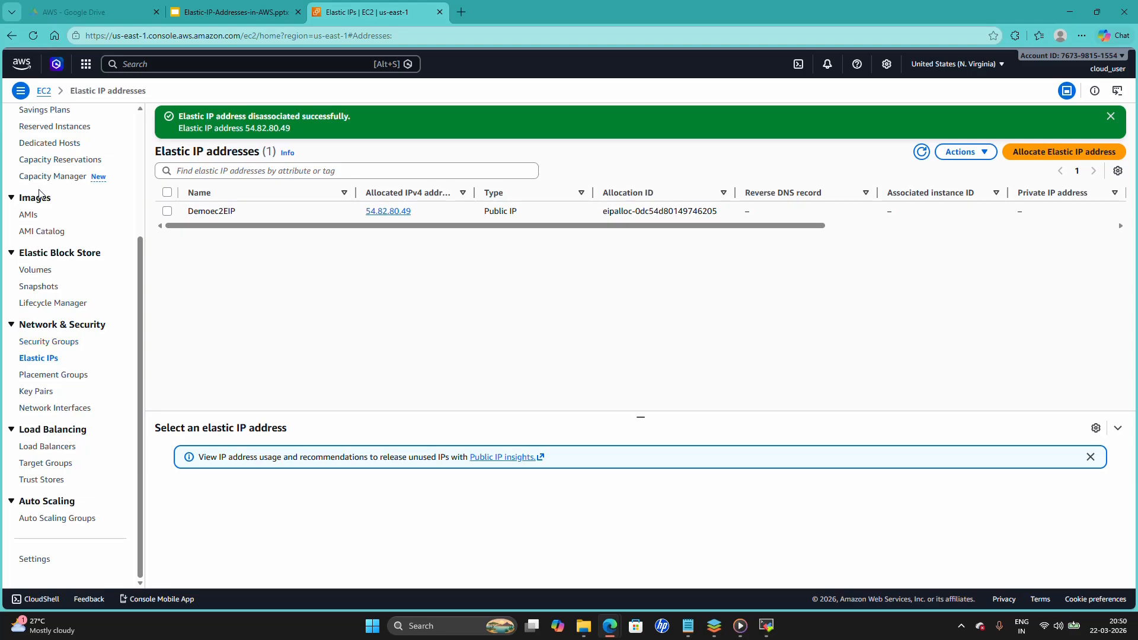
Refresh the instances list and check the public IPv4 address of mydemoec2 without its Elastic IP.
{"action": "scroll", "coordinate": [38, 196], "scroll_direction": "up", "scroll_amount": 3}
{"action": "left_click", "coordinate": [38, 218]}
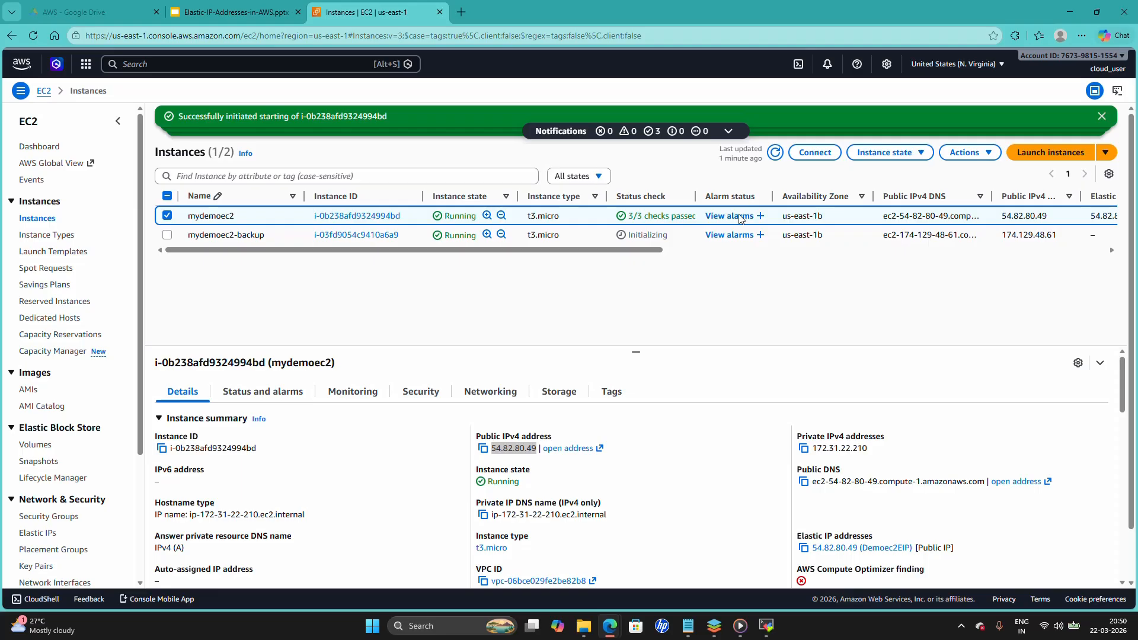
{"action": "left_click", "coordinate": [775, 153]}
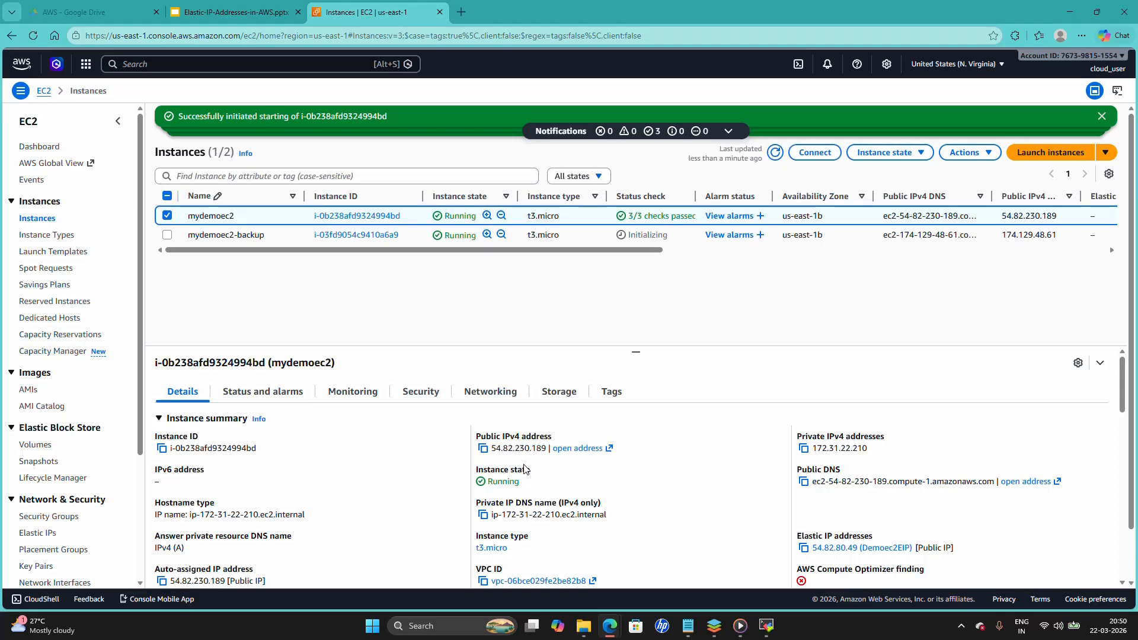
Reselect mydemoec2 to update its details, and check the association of Demoec2EIP in the Elastic IP addresses list.
{"action": "left_click", "coordinate": [168, 216]}
{"action": "left_click", "coordinate": [168, 216]}
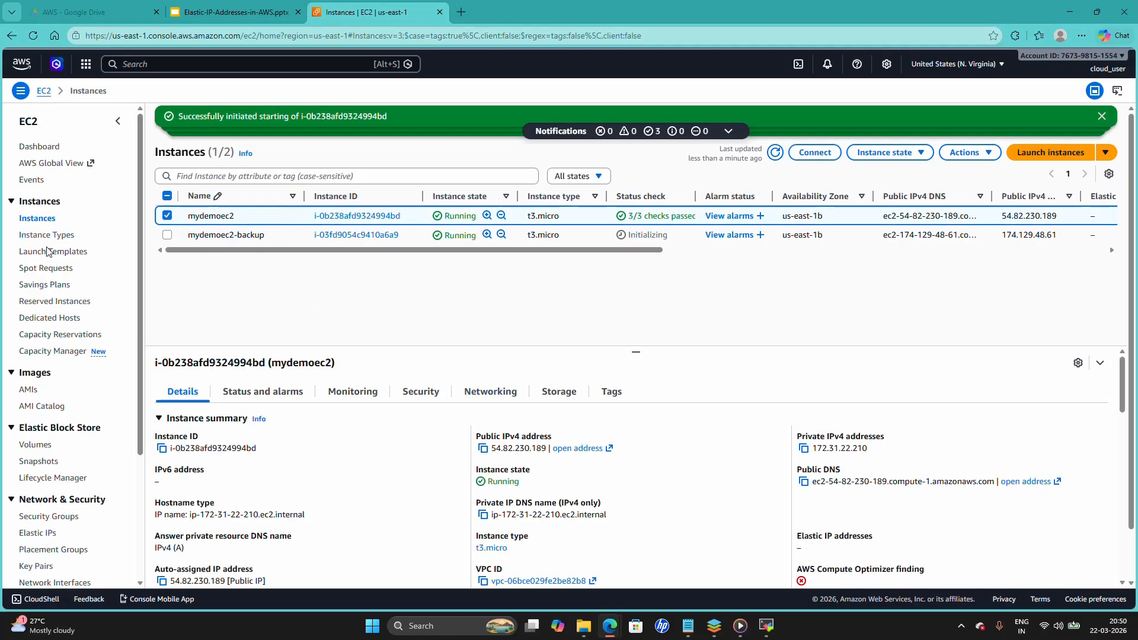
{"action": "scroll", "coordinate": [62, 320], "scroll_direction": "down", "scroll_amount": 2}
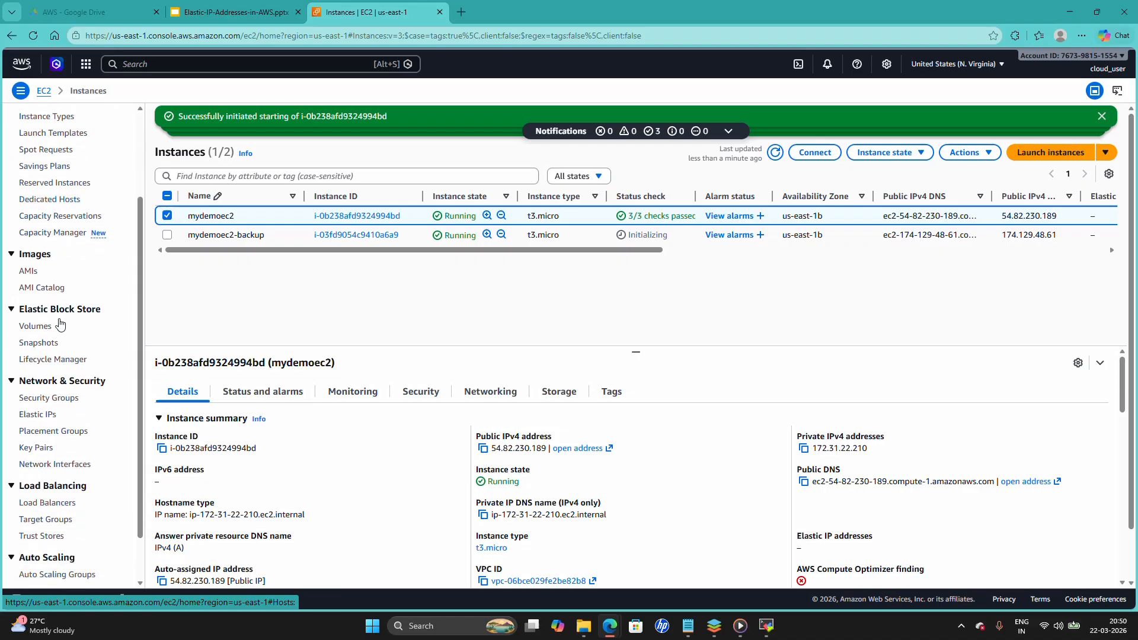
{"action": "left_click", "coordinate": [39, 414]}
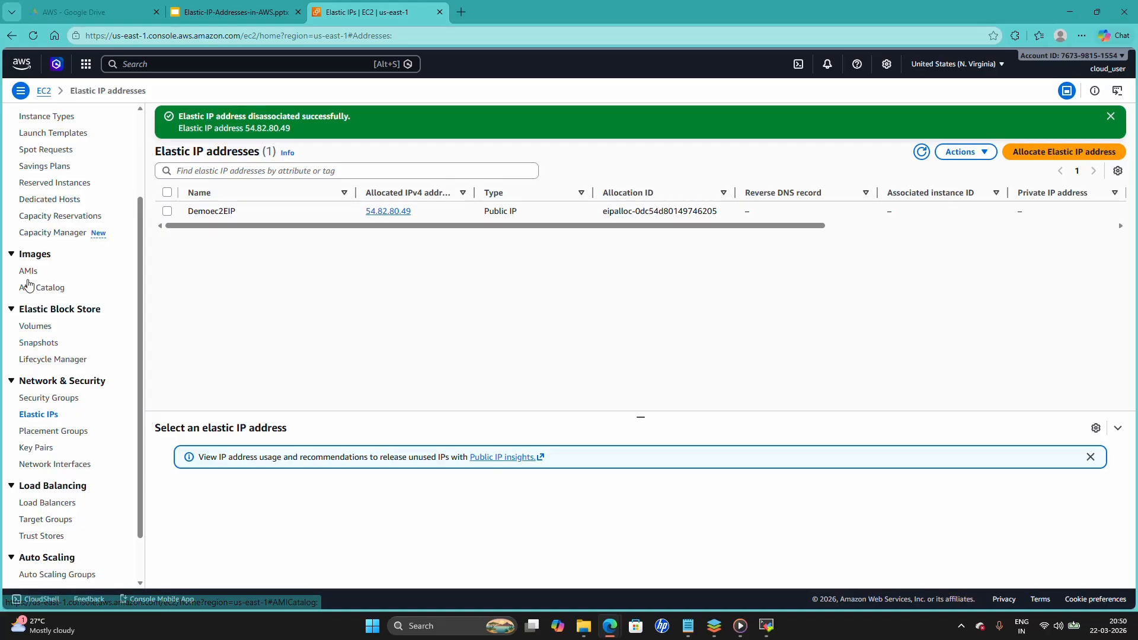
Return to the instances list and check the public IPv4 address of mydemoec2-backup in its details.
{"action": "scroll", "coordinate": [32, 284], "scroll_direction": "up", "scroll_amount": 2}
{"action": "left_click", "coordinate": [42, 220]}
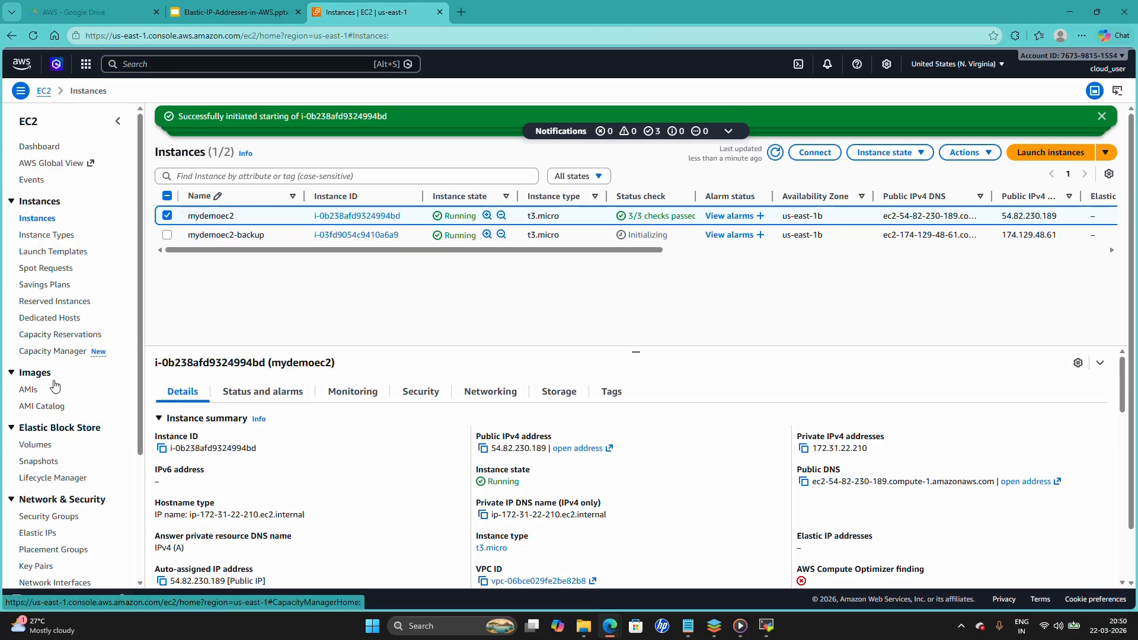
{"action": "scroll", "coordinate": [45, 374], "scroll_direction": "down", "scroll_amount": 3}
{"action": "scroll", "coordinate": [49, 371], "scroll_direction": "up", "scroll_amount": 1}
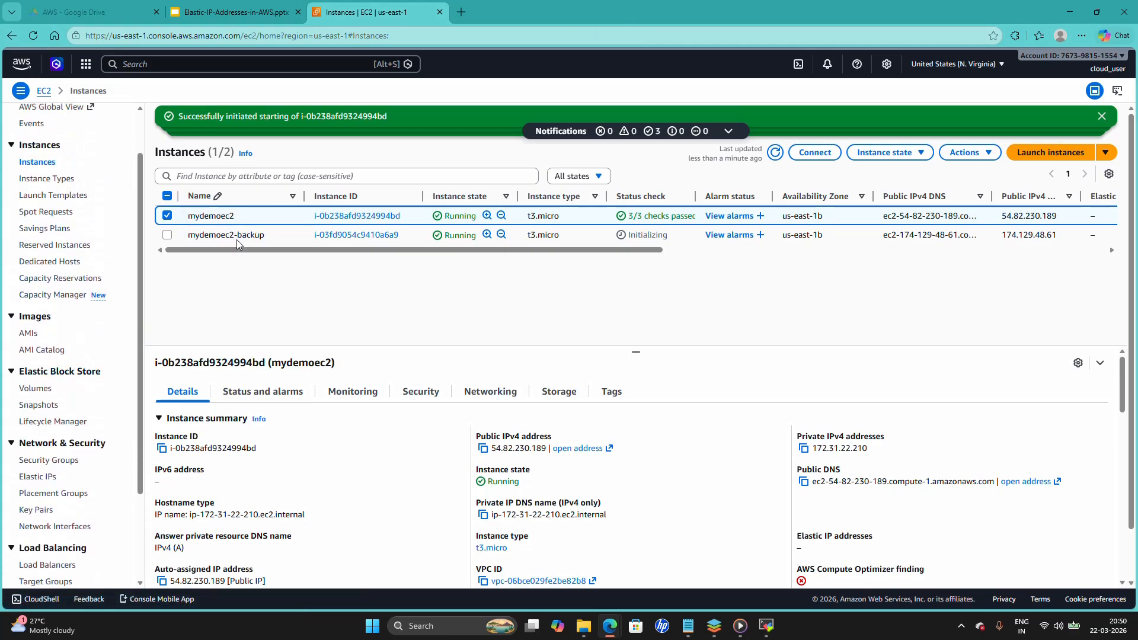
{"action": "left_click", "coordinate": [166, 217]}
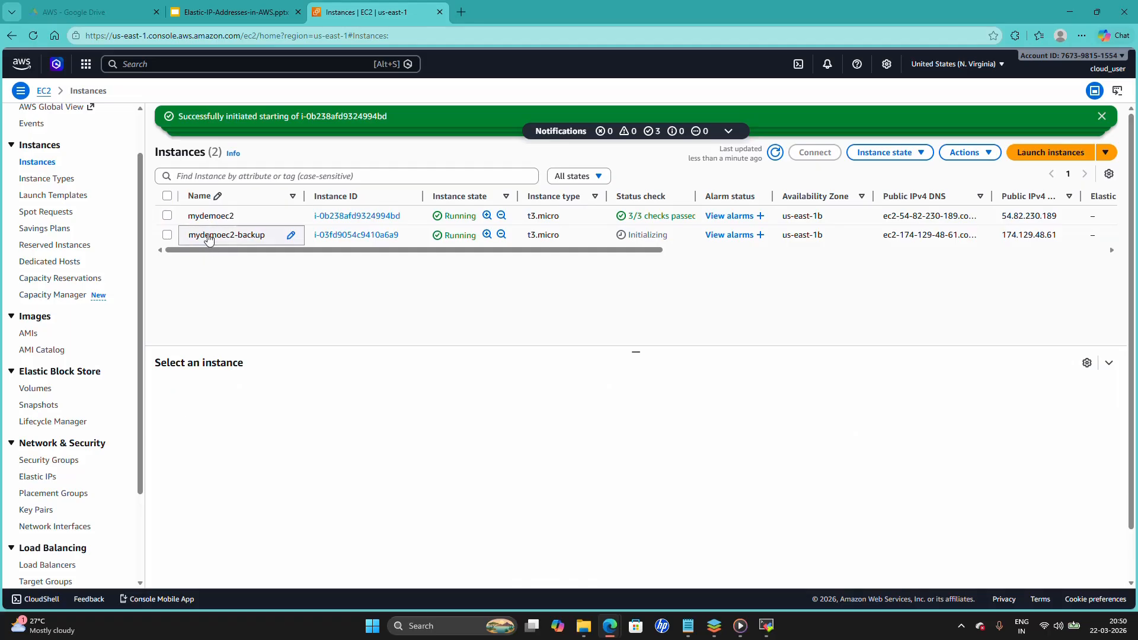
{"action": "left_click", "coordinate": [208, 237]}
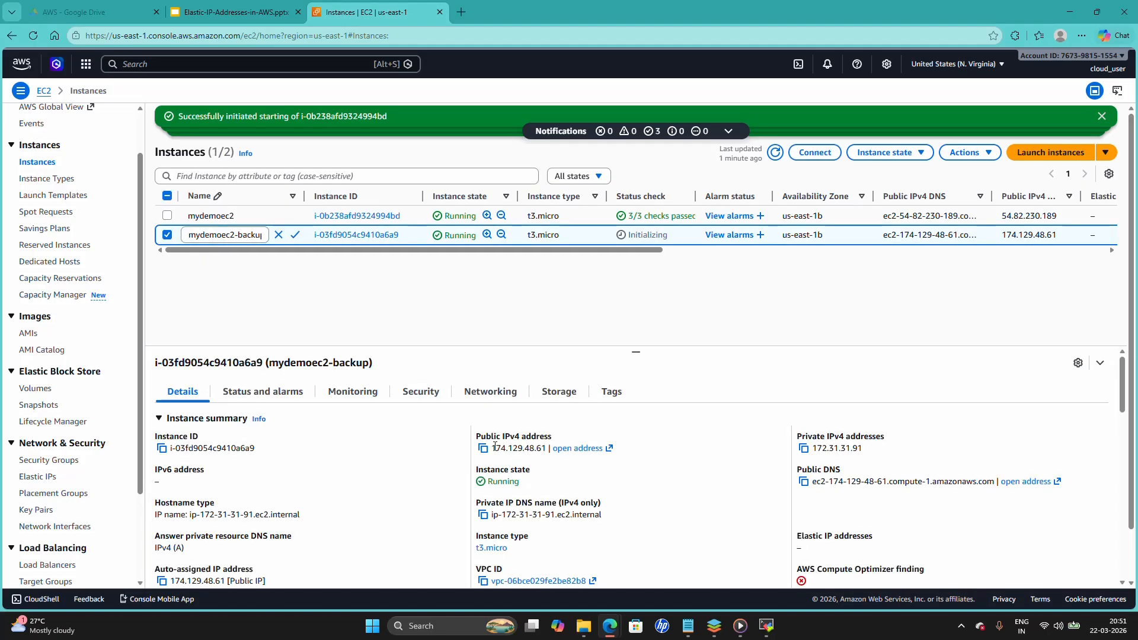
{"action": "left_click_drag", "start_coordinate": [497, 449], "coordinate": [506, 449]}
{"action": "left_click", "coordinate": [330, 287]}
Associate the Demoec2EIP Elastic IP address with the mydemoec2-backup instance.
{"action": "left_click", "coordinate": [37, 478]}
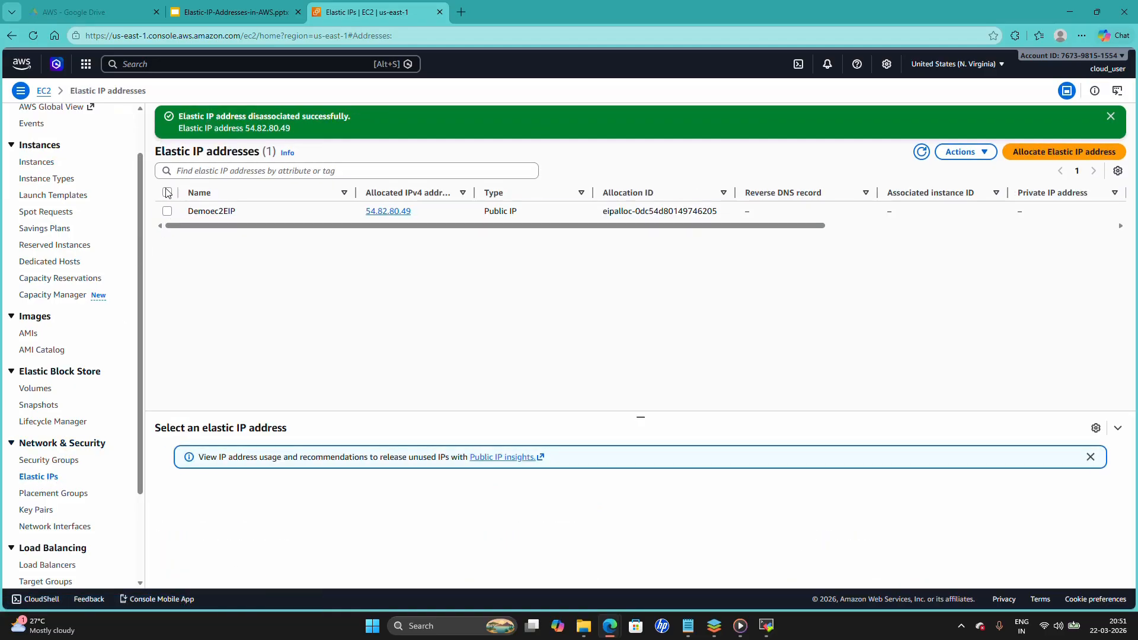
{"action": "left_click", "coordinate": [167, 193]}
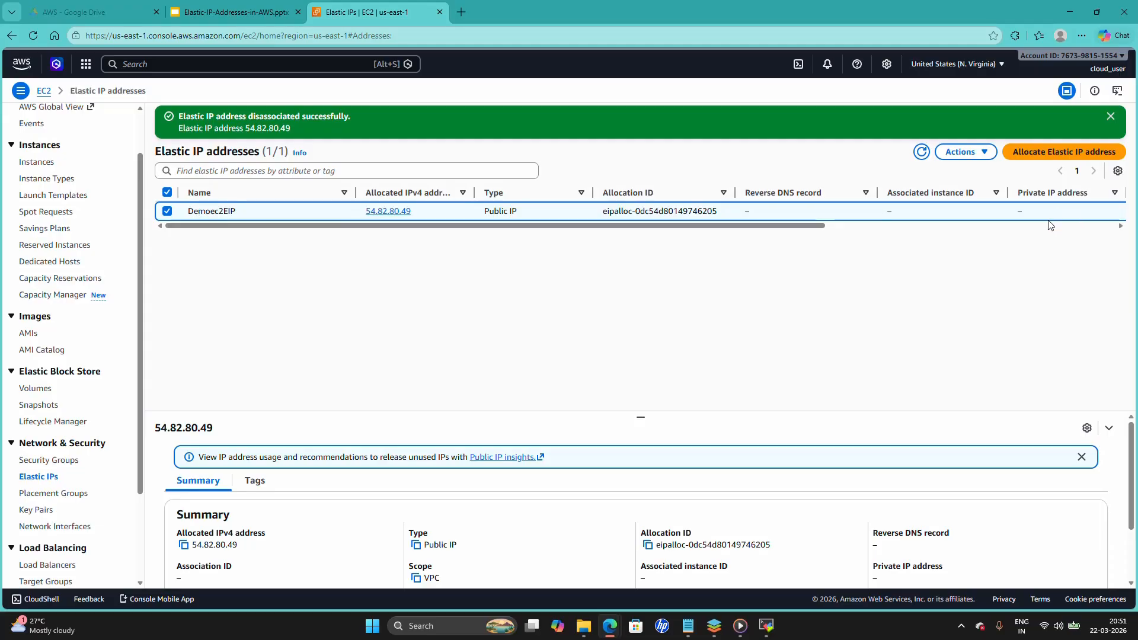
{"action": "left_click", "coordinate": [960, 152]}
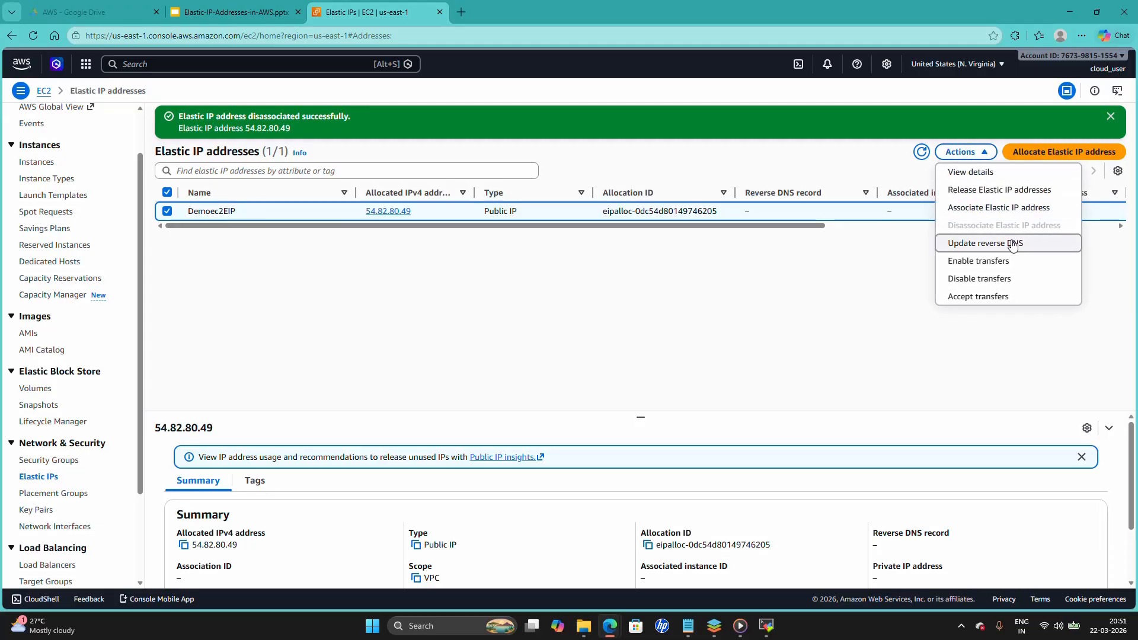
{"action": "left_click", "coordinate": [1008, 209]}
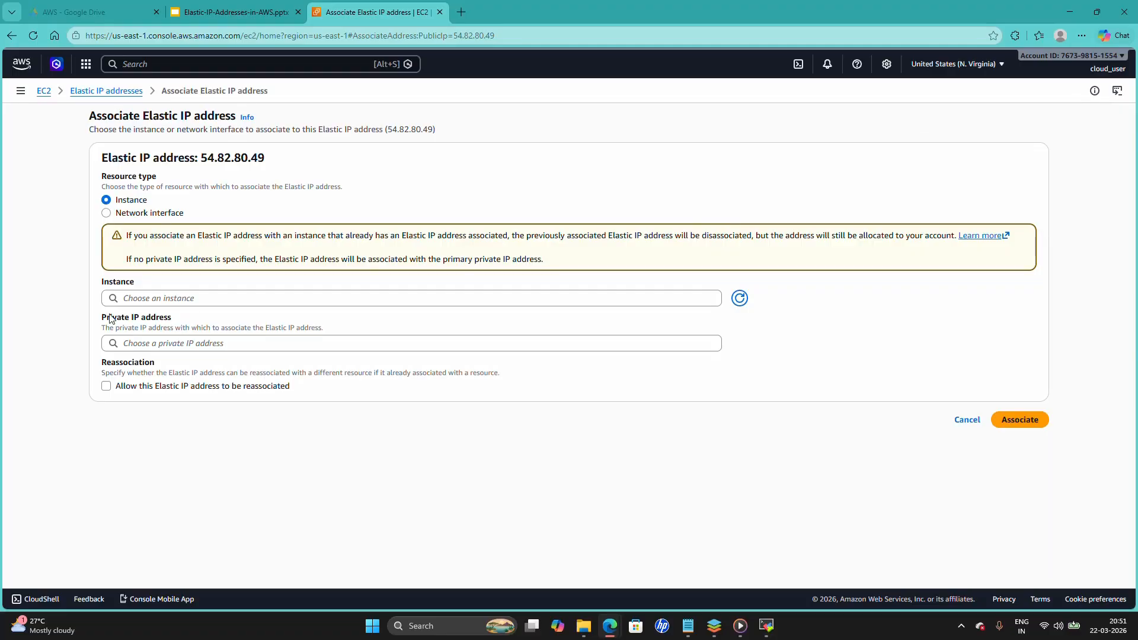
{"action": "left_click", "coordinate": [177, 301]}
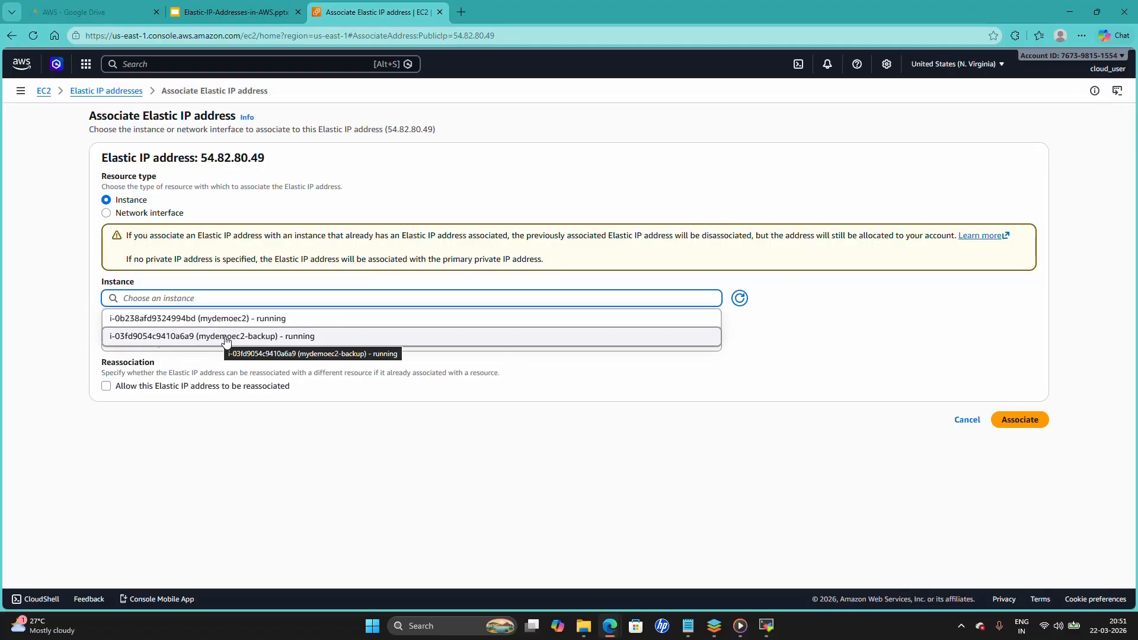
{"action": "left_click", "coordinate": [249, 337]}
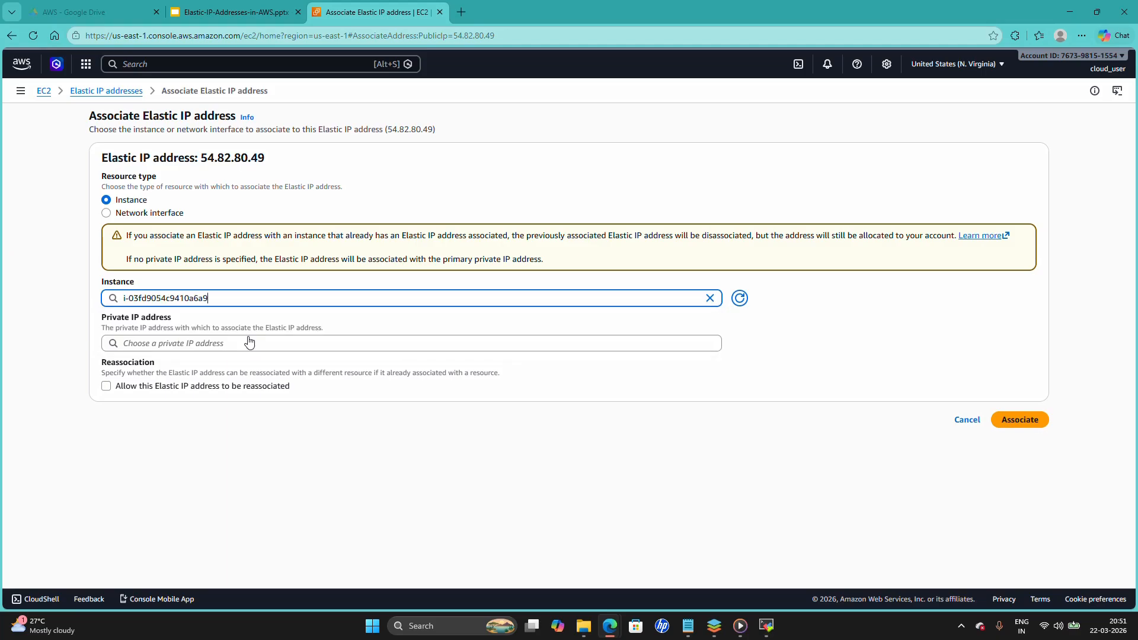
{"action": "left_click", "coordinate": [1016, 422]}
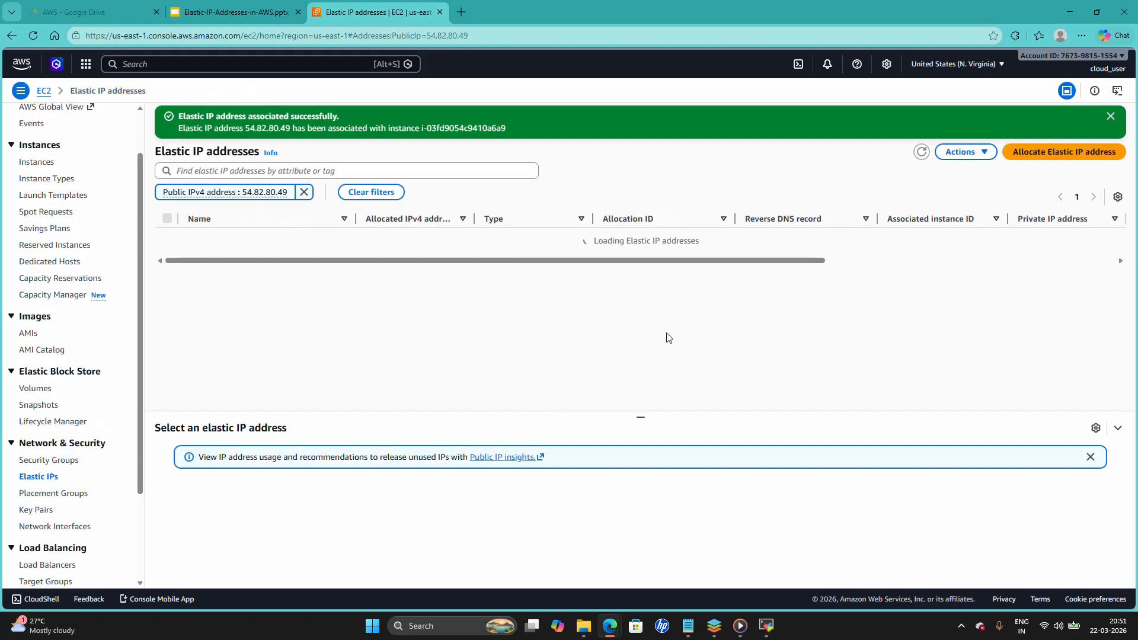
Refresh the instances list to check mydemoec2-backup's public IPv4 address, and compare it with the Failover & Resilience slide in Google Slides.
{"action": "left_click", "coordinate": [47, 164]}
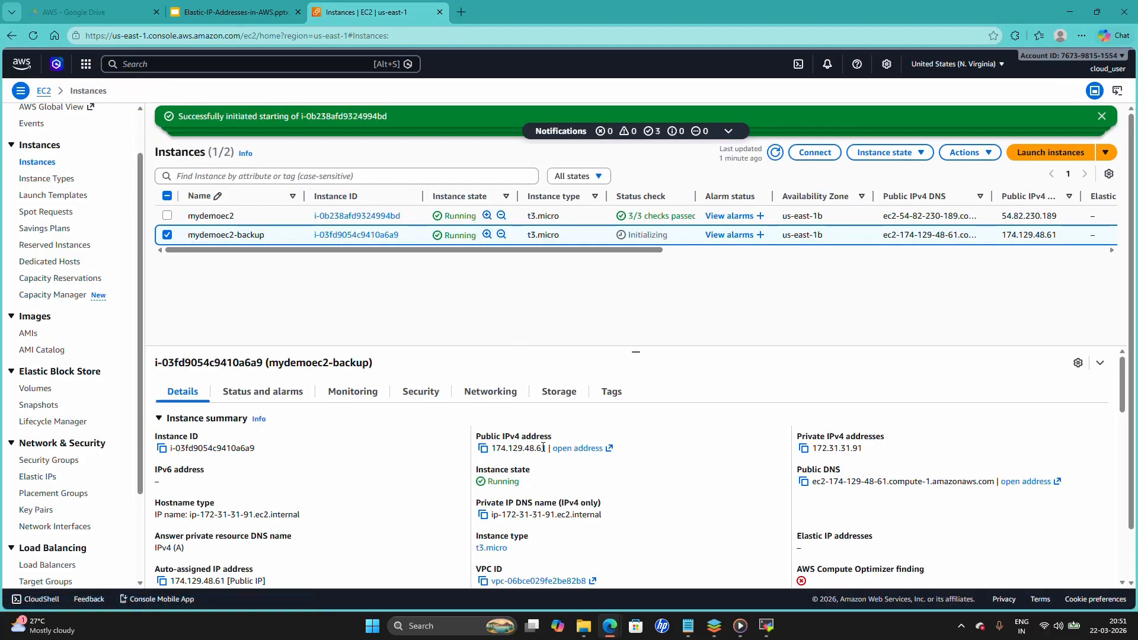
{"action": "left_click", "coordinate": [775, 152]}
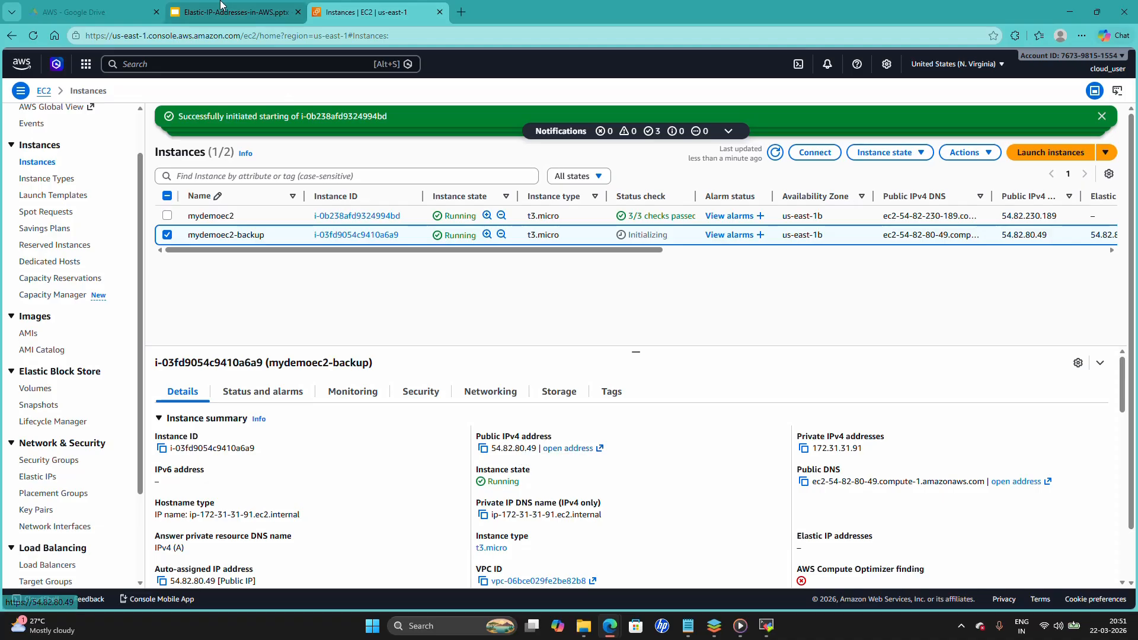
{"action": "left_click", "coordinate": [227, 10]}
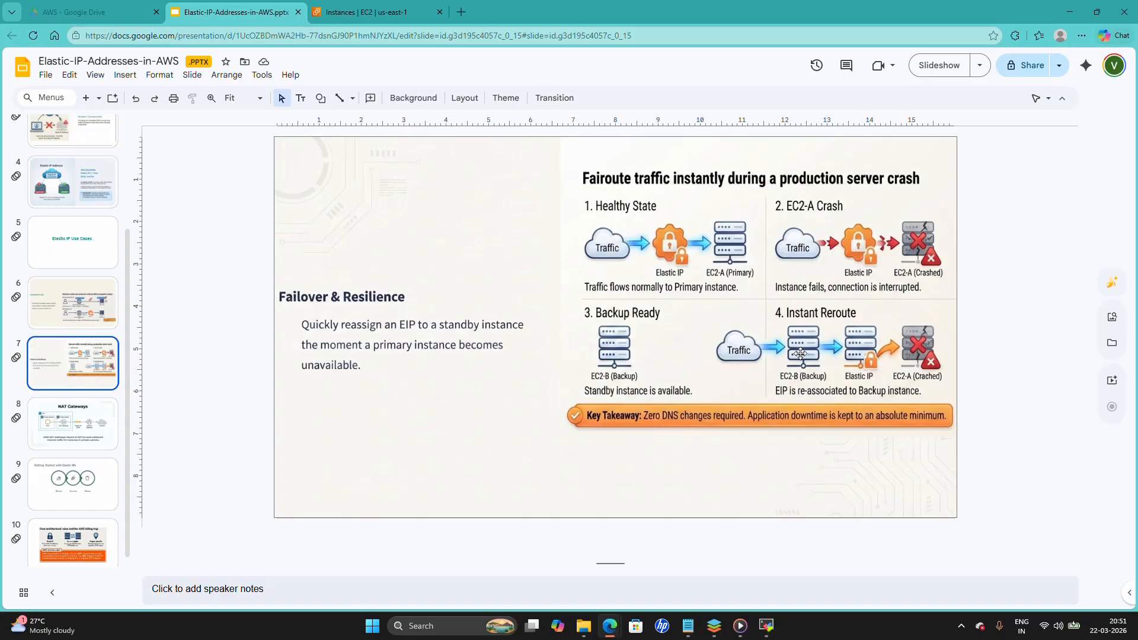
{"action": "left_click", "coordinate": [378, 7]}
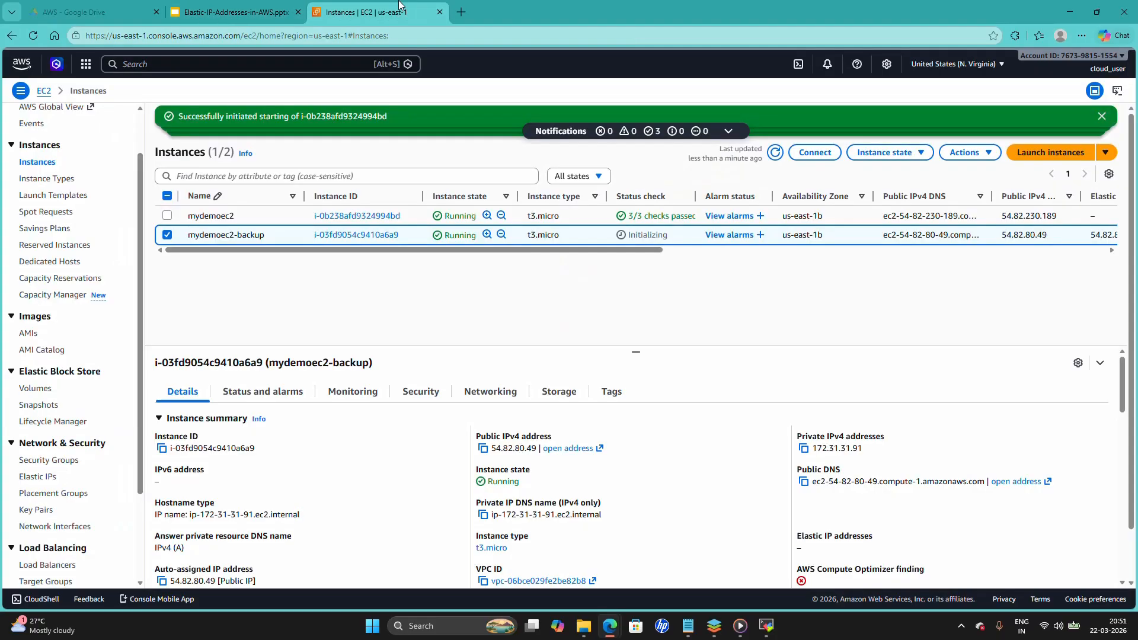